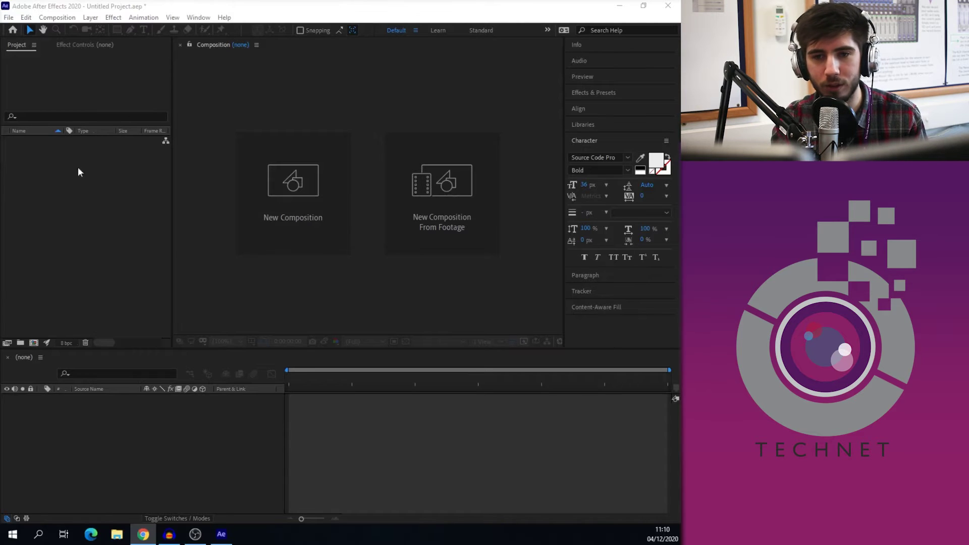
# Create a composition named Rotoscoping with the HDTV 1080 25 preset and a 30-second duration.
pyautogui.click(58, 19)
pyautogui.click(62, 31)
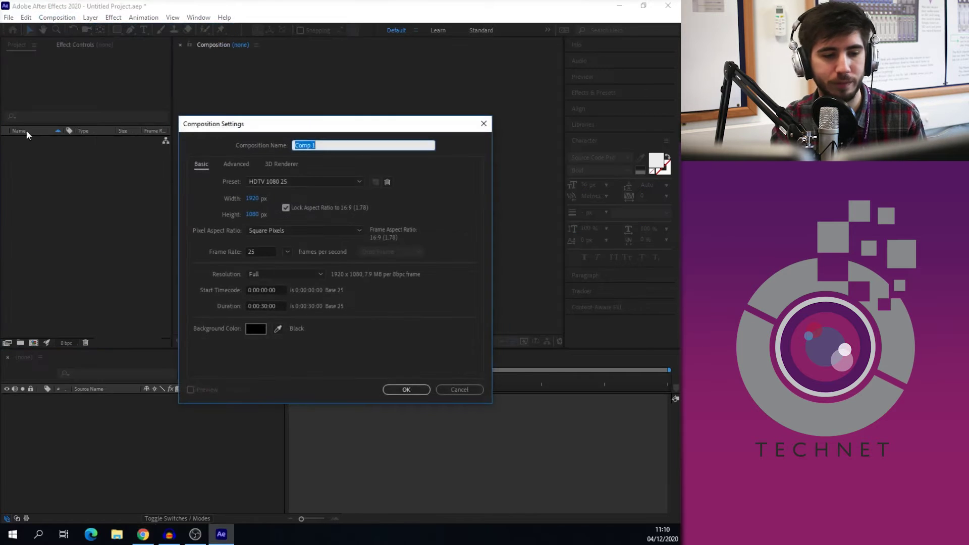
pyautogui.hotkey('alt', 'Tab')
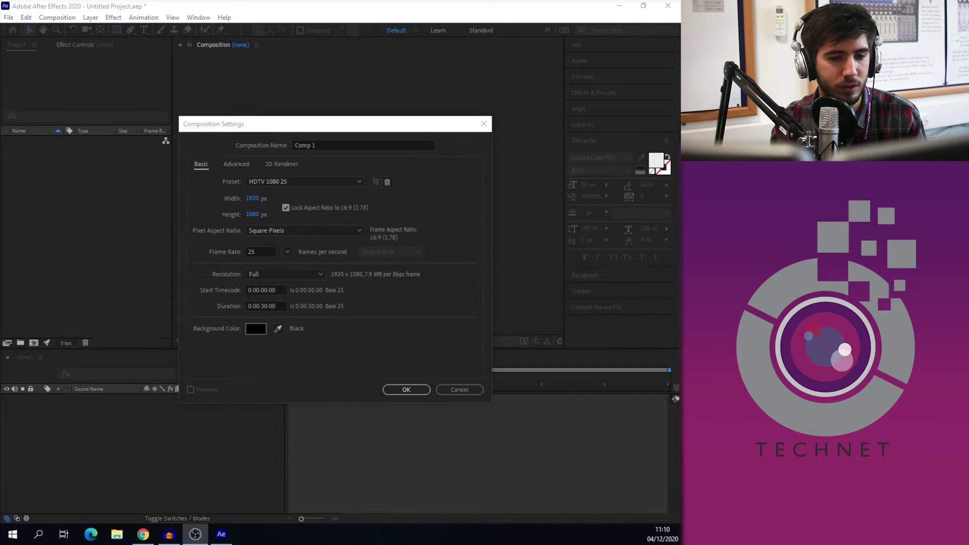
pyautogui.hotkey('alt', 'Tab')
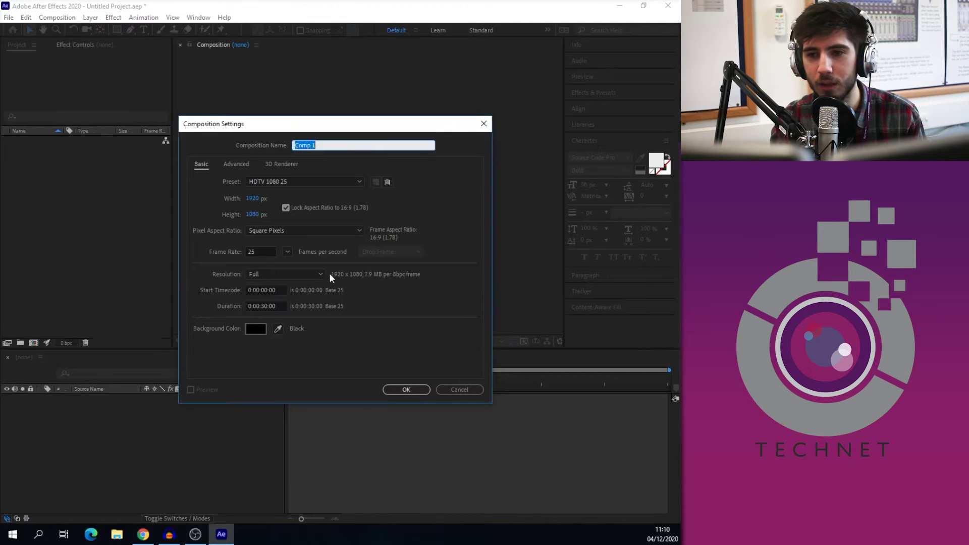
pyautogui.write('Rotoscoping')
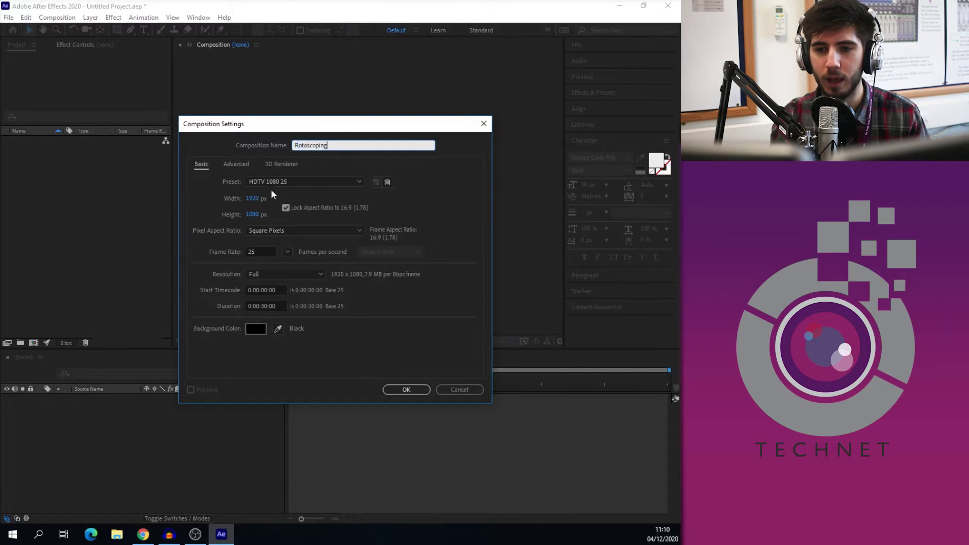
pyautogui.click(314, 183)
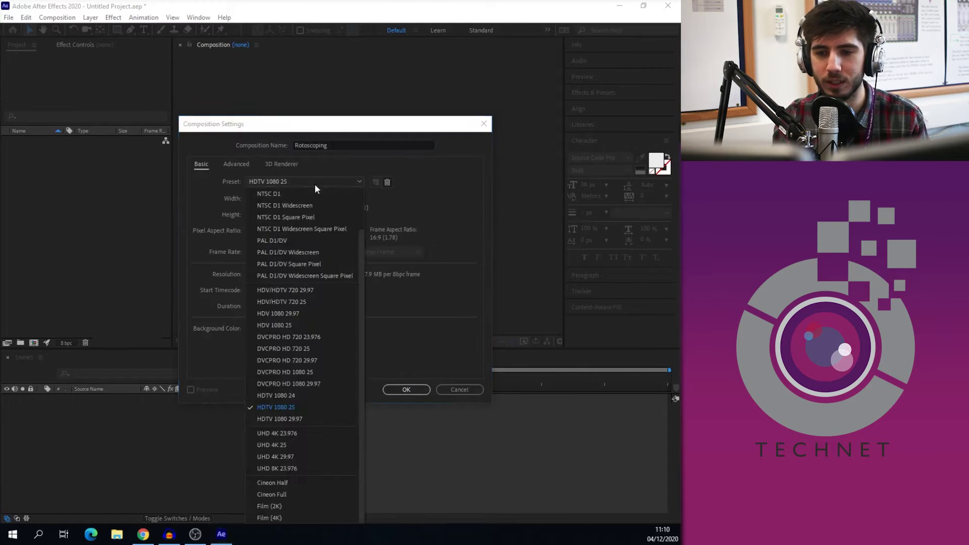
pyautogui.click(305, 407)
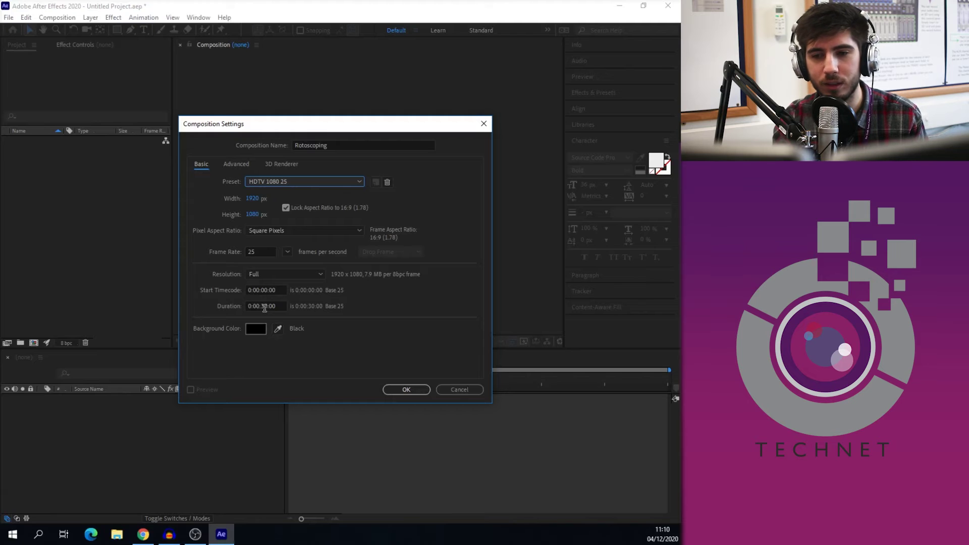
pyautogui.click(409, 386)
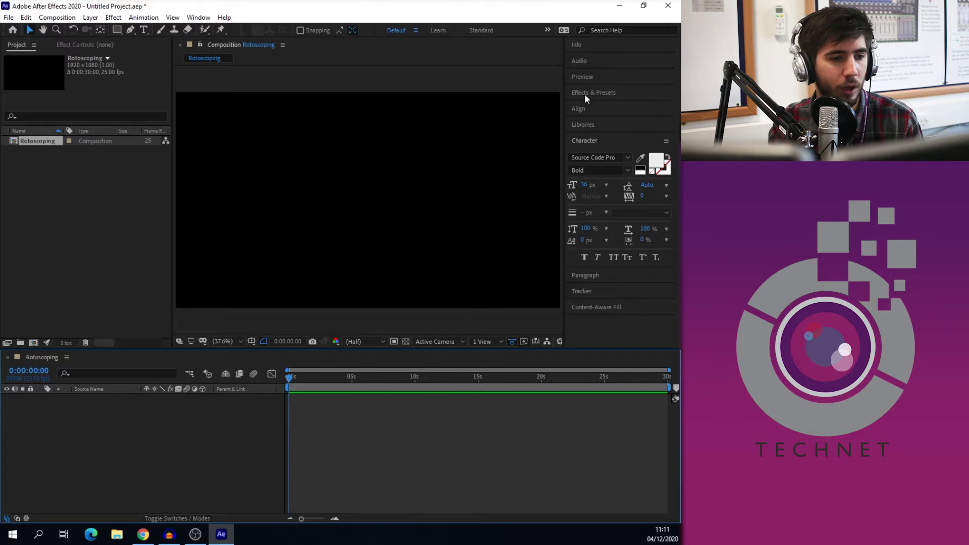
# Switch to File Explorer and open the Tutorials folder inside Student Resources on the Media_and_Film drive.
pyautogui.hotkey('alt', 'Tab')
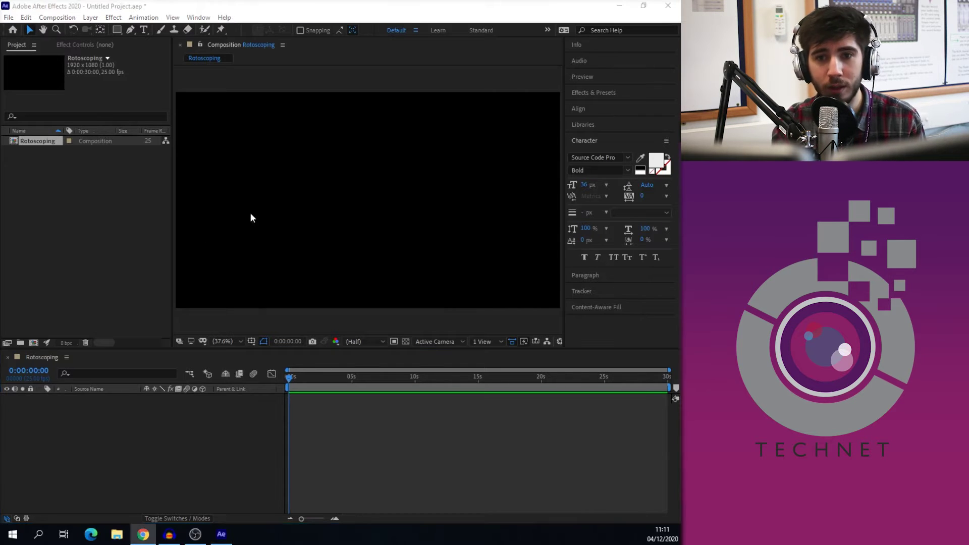
pyautogui.click(119, 535)
pyautogui.scroll(-2, 422, 263)
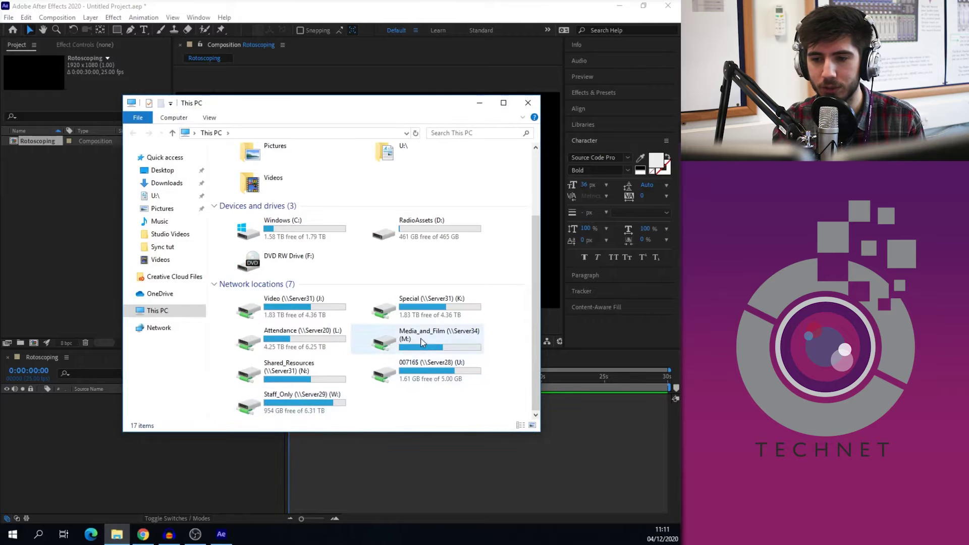
pyautogui.doubleClick(423, 343)
pyautogui.click(276, 202)
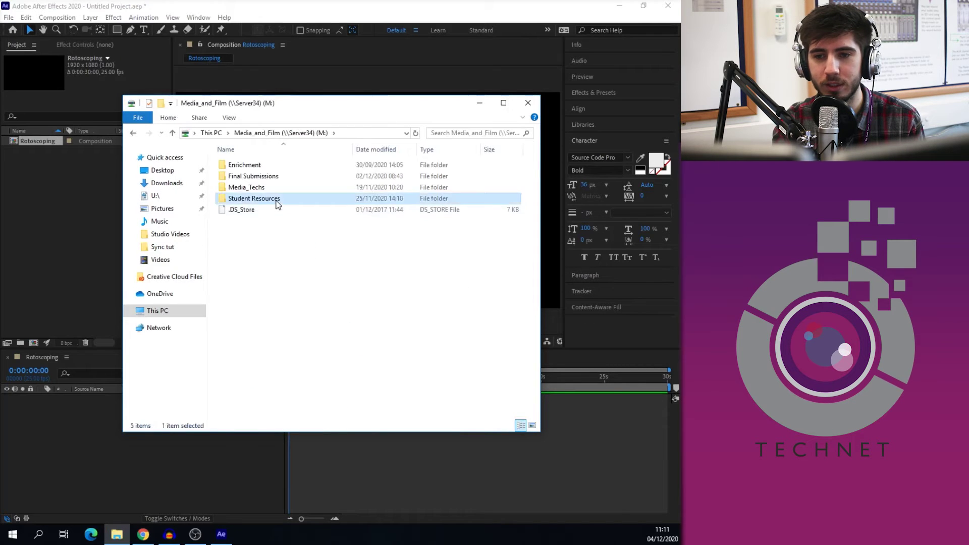
pyautogui.doubleClick(276, 202)
pyautogui.doubleClick(270, 280)
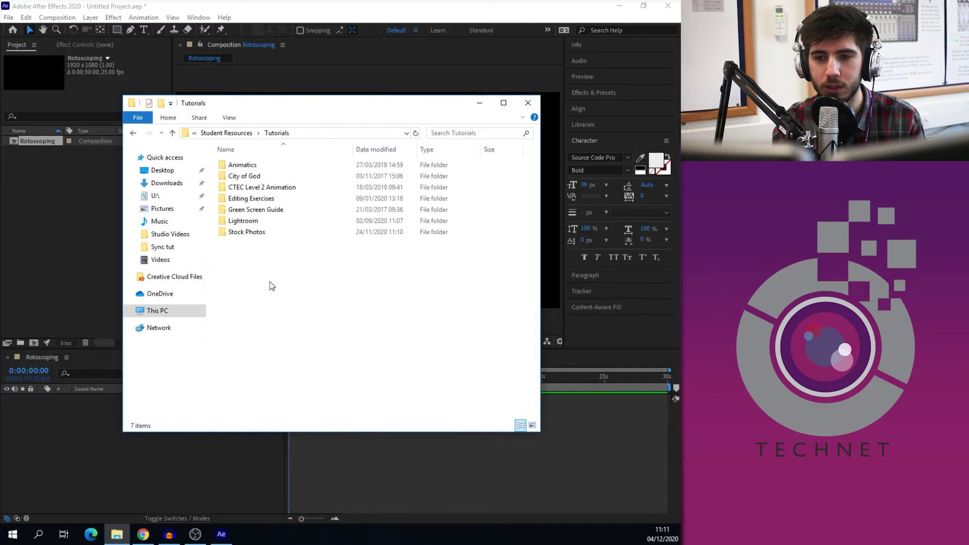
# Import the Rotoscoping Stock Footage video from the Rotoscoping folder under Editing Exercises into the After Effects project.
pyautogui.click(274, 199)
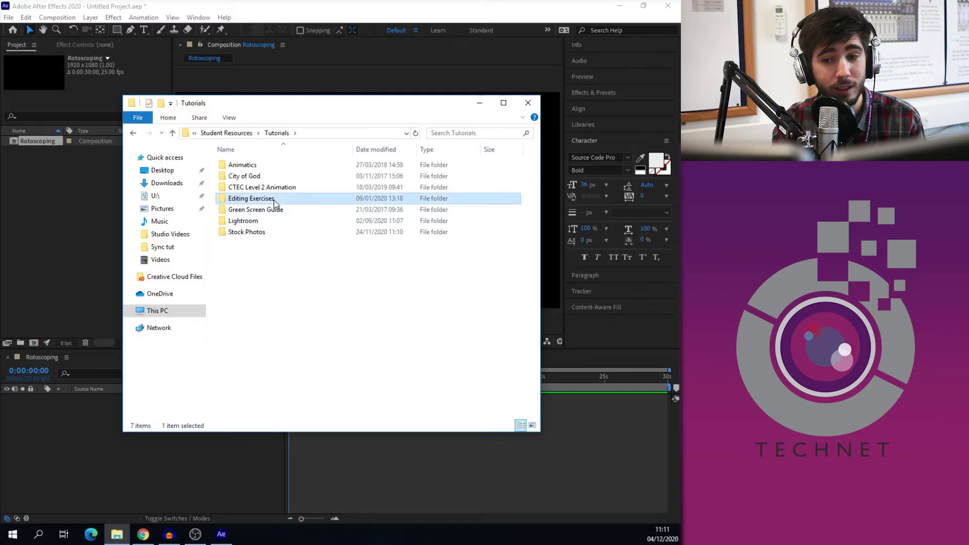
pyautogui.doubleClick(274, 200)
pyautogui.click(259, 260)
pyautogui.doubleClick(259, 260)
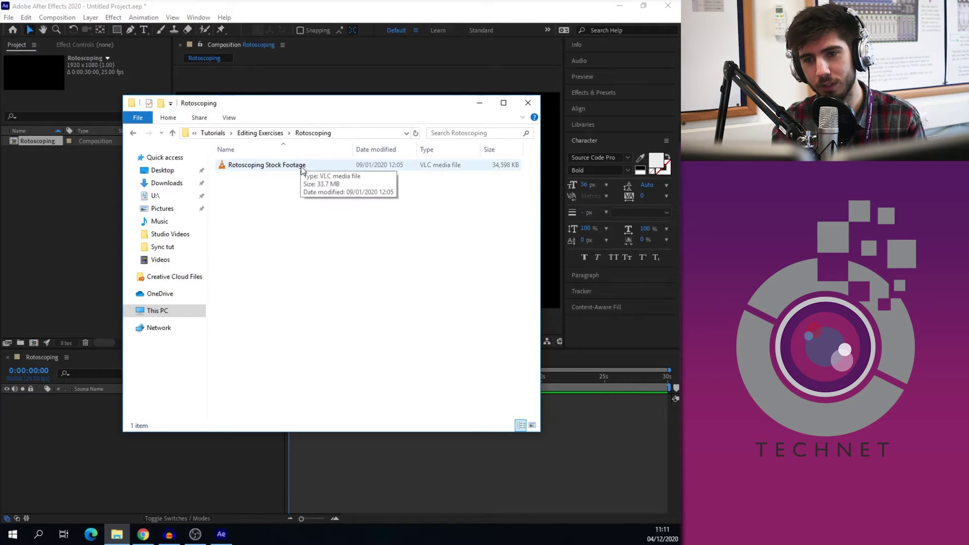
pyautogui.moveTo(306, 169); pyautogui.dragTo(62, 195)
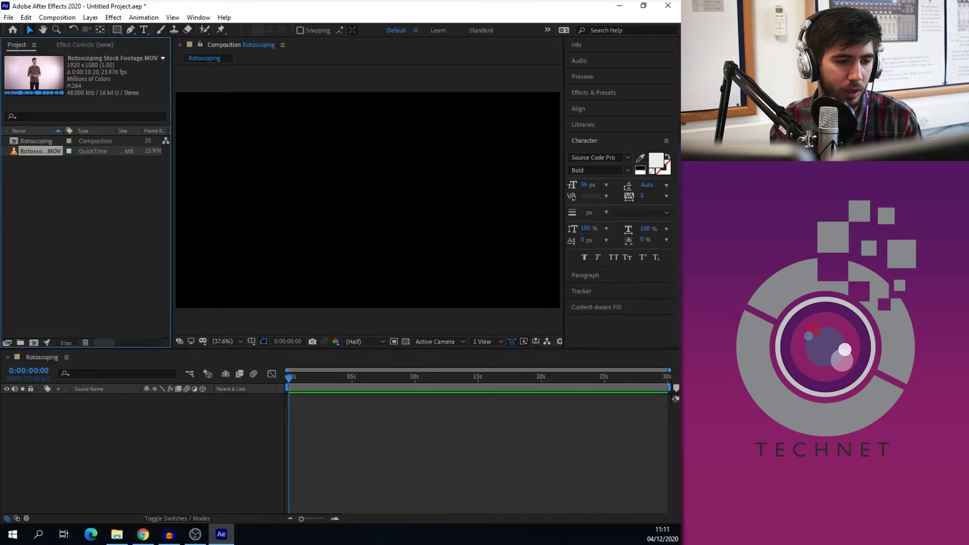
# Add the stock footage to the Rotoscoping composition as a layer starting at 0 seconds and preview its playback.
pyautogui.hotkey('alt', 'Tab')
pyautogui.moveTo(30, 150); pyautogui.dragTo(49, 334)
pyautogui.moveTo(55, 413); pyautogui.dragTo(55, 413)
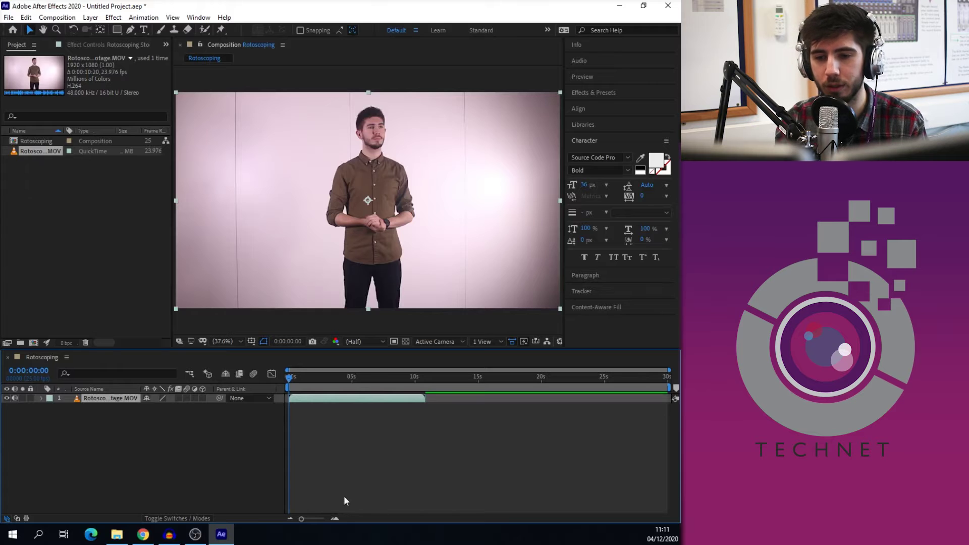
pyautogui.press('space')
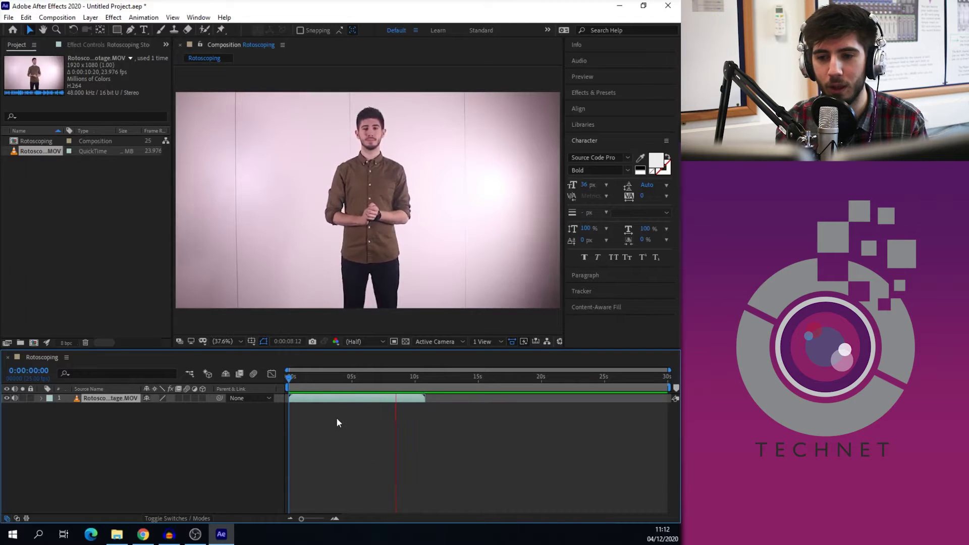
pyautogui.press('space')
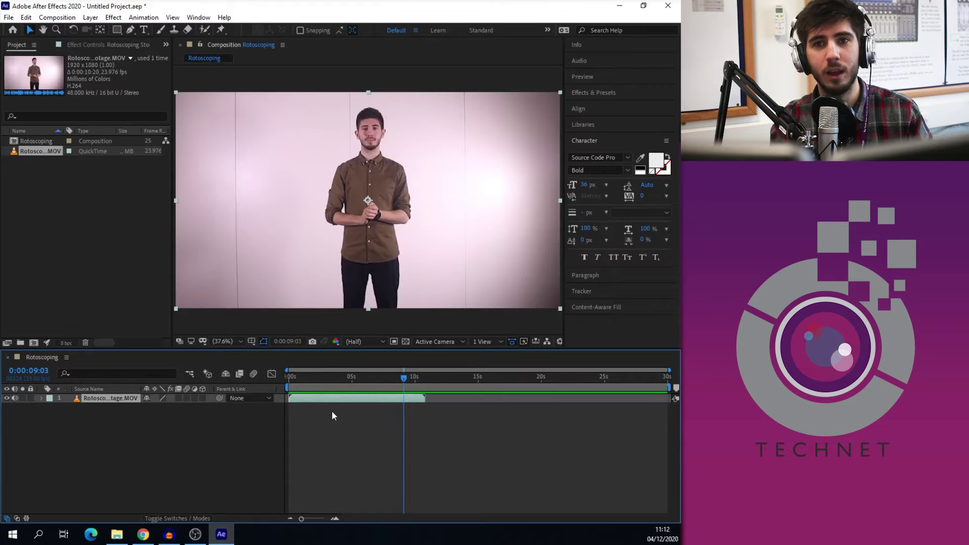
# Trim the footage layer so it starts at 0:00:03:02 and ends at 0:00:06:22.
pyautogui.moveTo(329, 380)
pyautogui.mouseDown()
pyautogui.moveTo(319, 377)
pyautogui.moveTo(327, 381)
pyautogui.mouseUp()
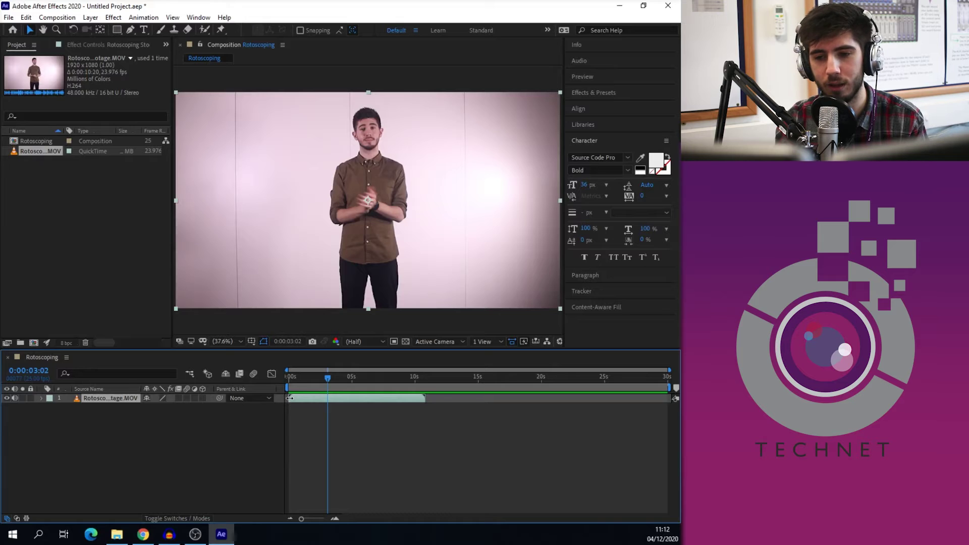
pyautogui.moveTo(290, 398); pyautogui.dragTo(377, 400)
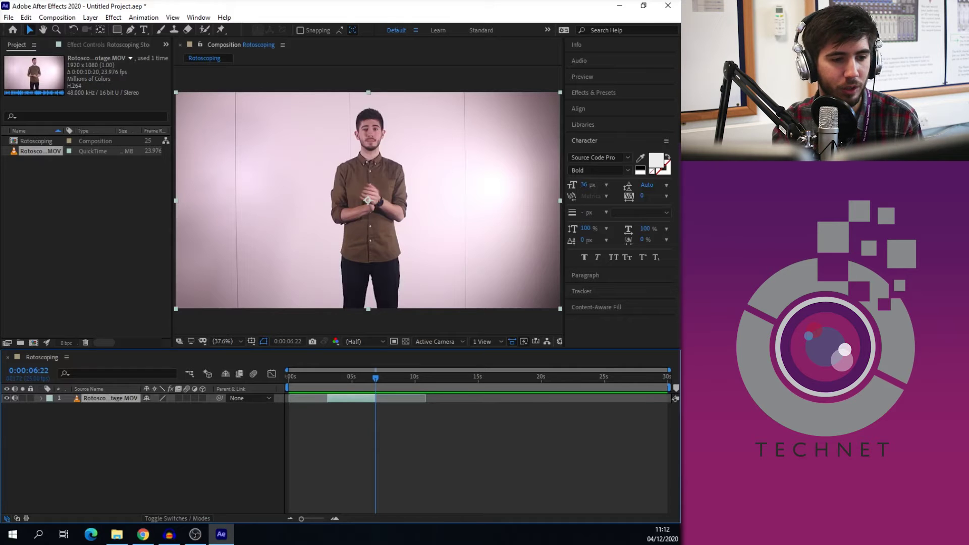
pyautogui.click(143, 534)
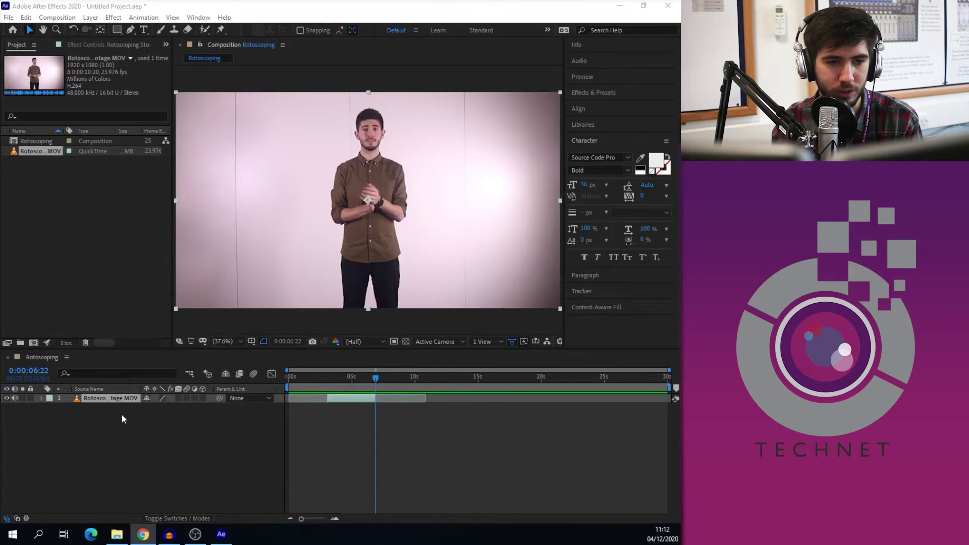
# Open the footage layer for editing and paint a Roto Brush stroke over the man at 0:00:03:02.
pyautogui.doubleClick(126, 398)
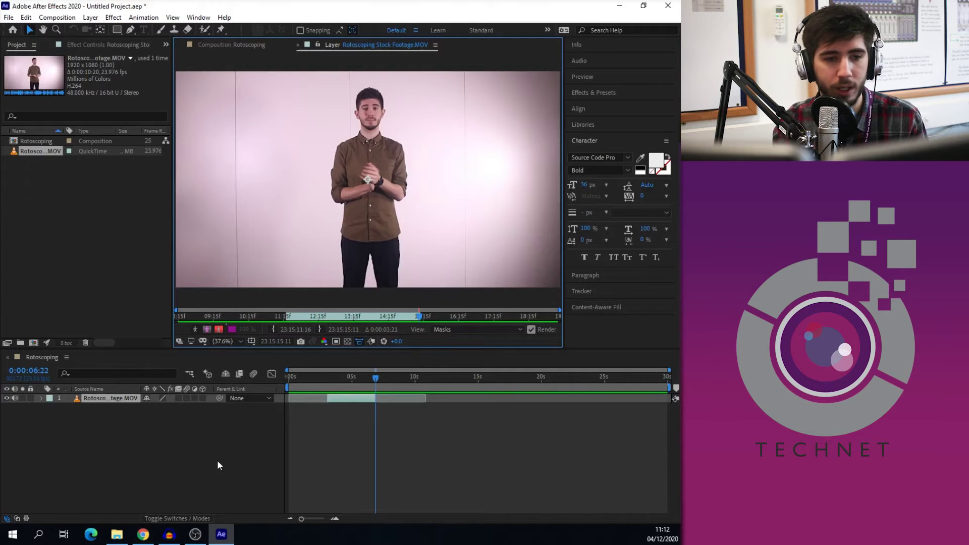
pyautogui.click(204, 30)
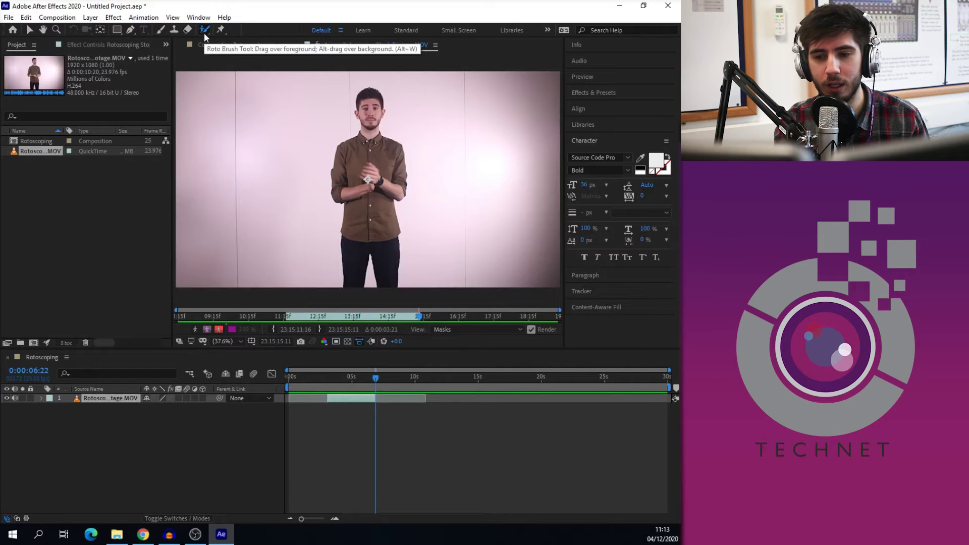
pyautogui.moveTo(378, 380); pyautogui.dragTo(329, 382)
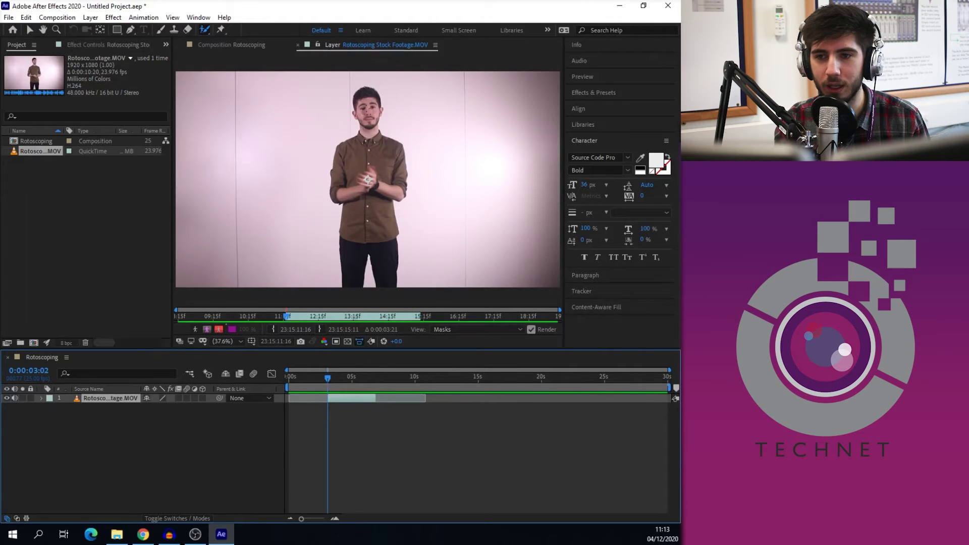
pyautogui.moveTo(361, 96)
pyautogui.mouseDown()
pyautogui.moveTo(355, 138)
pyautogui.moveTo(341, 150)
pyautogui.moveTo(350, 265)
pyautogui.moveTo(374, 237)
pyautogui.moveTo(386, 265)
pyautogui.moveTo(388, 252)
pyautogui.moveTo(384, 187)
pyautogui.moveTo(402, 176)
pyautogui.moveTo(396, 145)
pyautogui.moveTo(376, 126)
pyautogui.mouseUp()
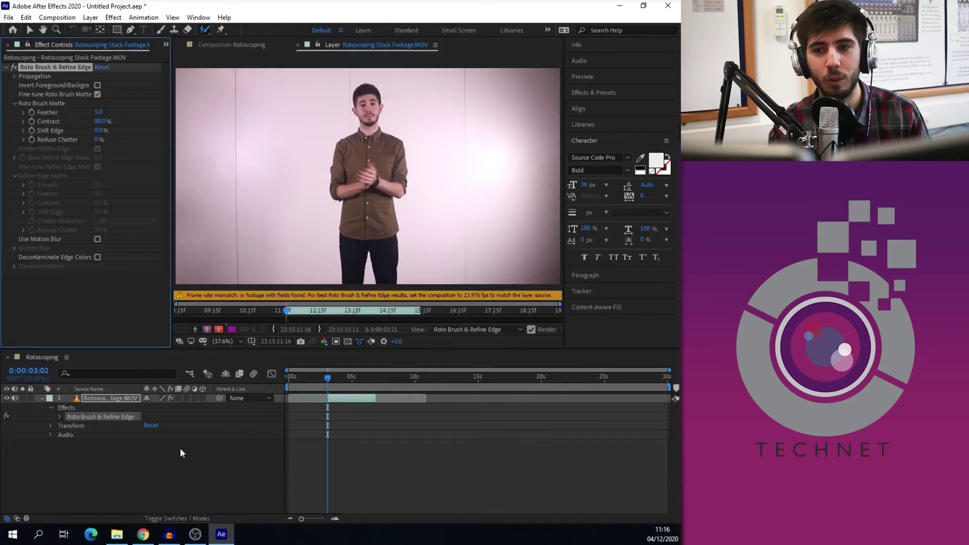
# Change the Rotoscoping composition's frame rate to 23.976 frames per second.
pyautogui.click(217, 43)
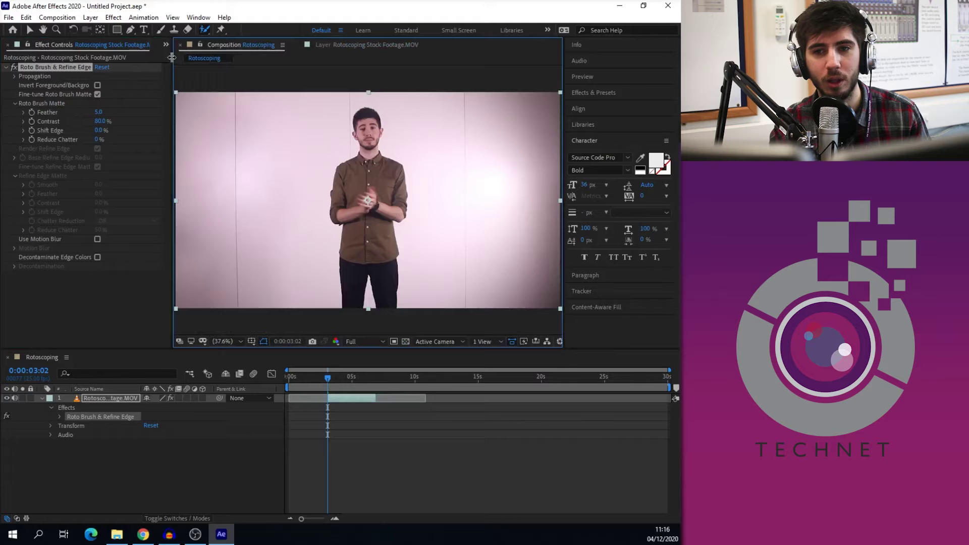
pyautogui.click(165, 44)
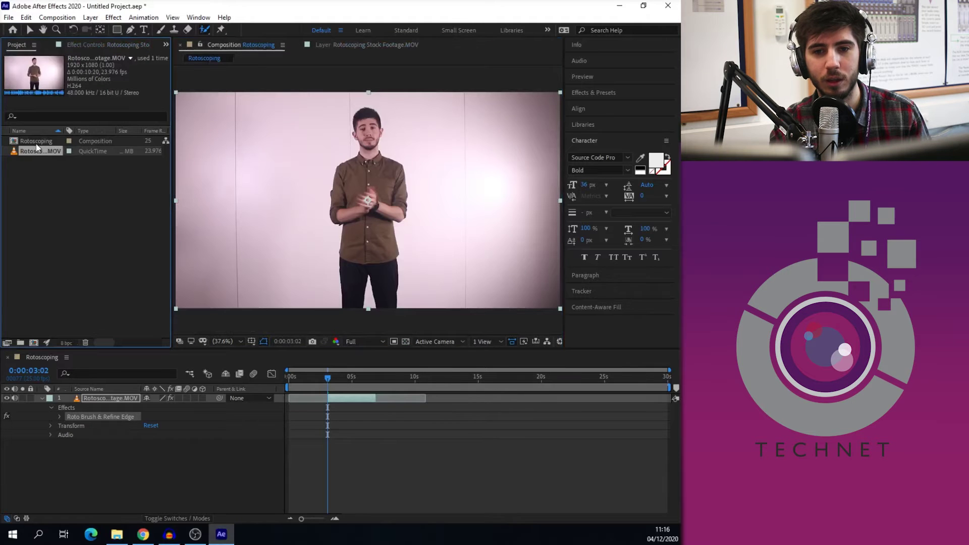
pyautogui.rightClick(36, 143)
pyautogui.click(76, 151)
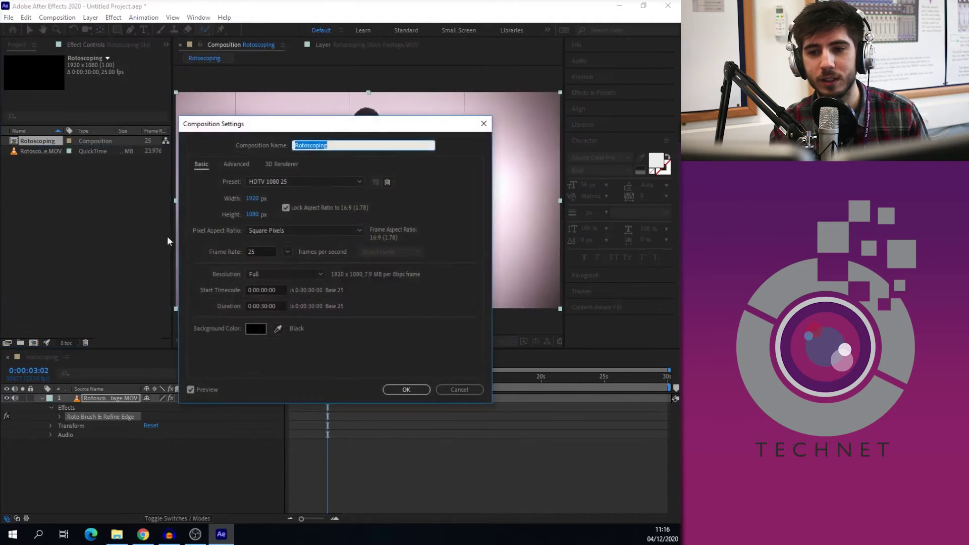
pyautogui.click(288, 251)
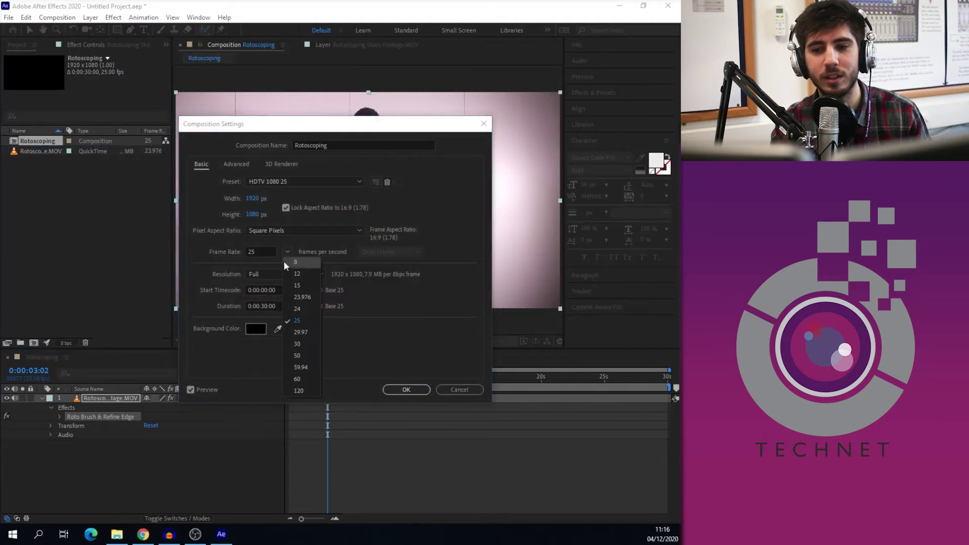
pyautogui.click(301, 296)
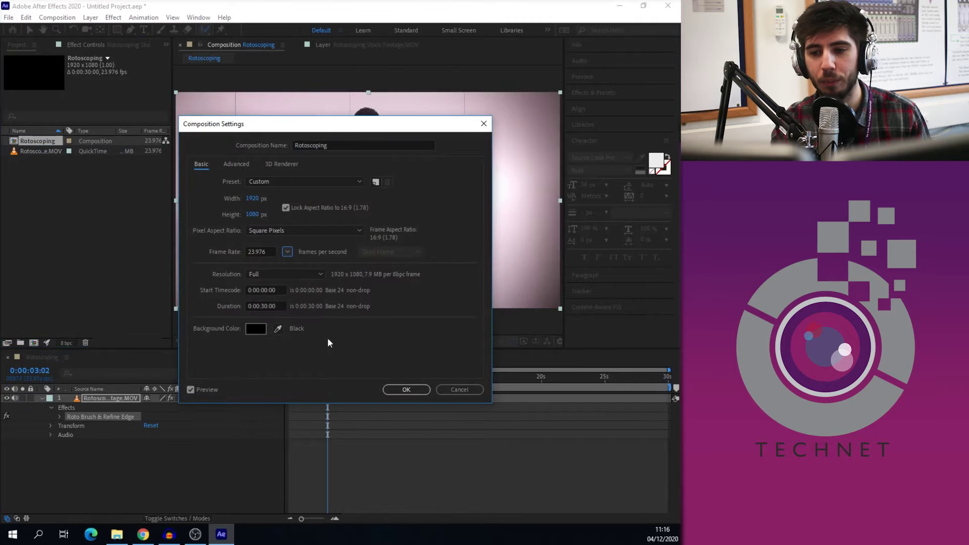
pyautogui.click(399, 390)
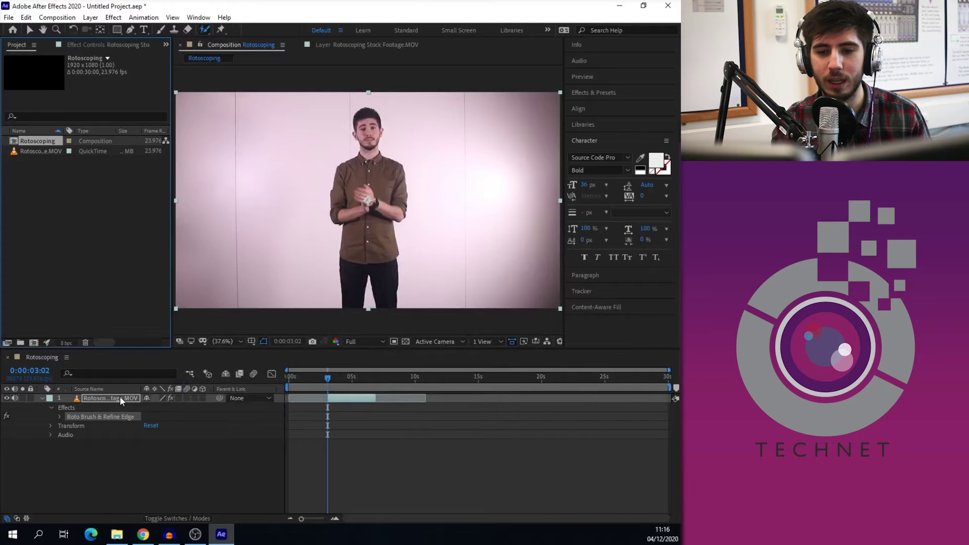
# Reopen the footage layer at Full resolution and select the man as foreground with the Roto Brush.
pyautogui.doubleClick(120, 398)
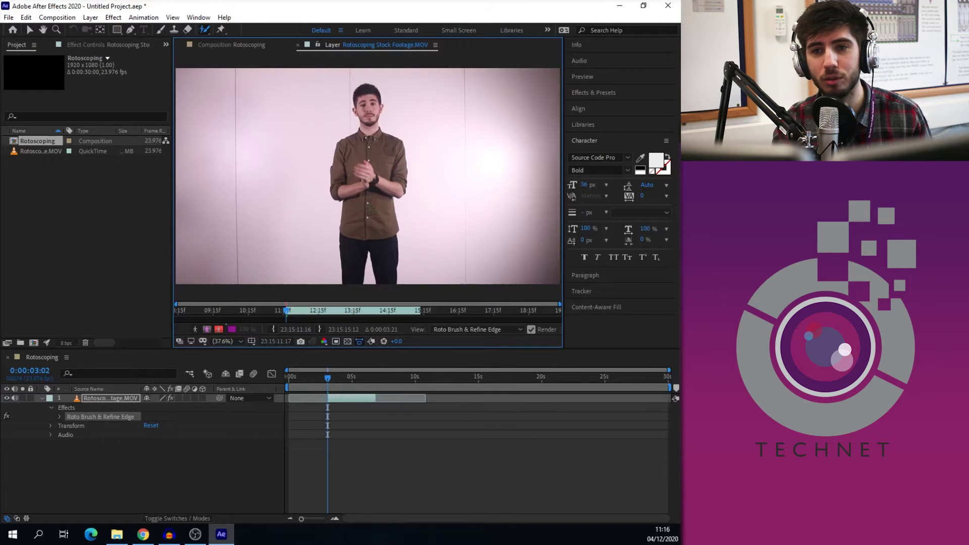
pyautogui.click(172, 17)
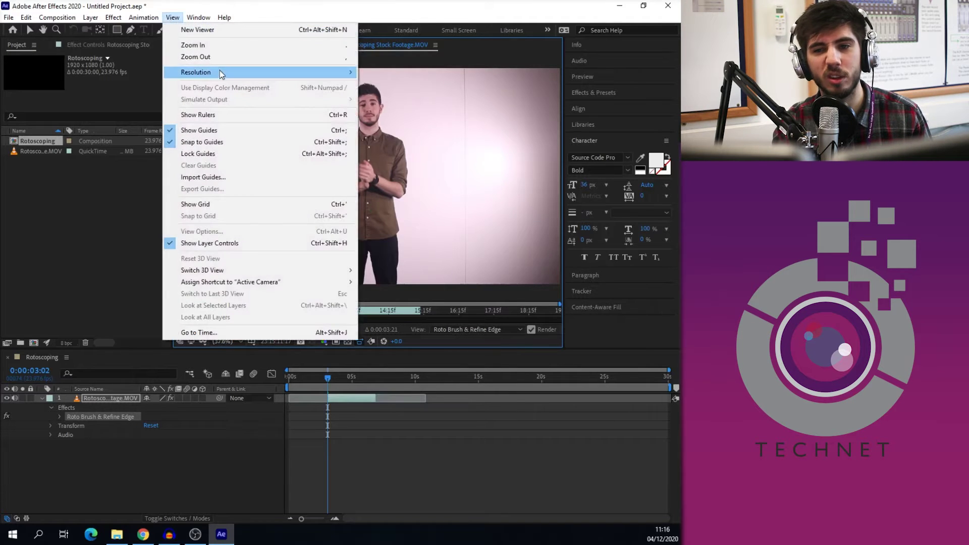
pyautogui.moveTo(260, 75)
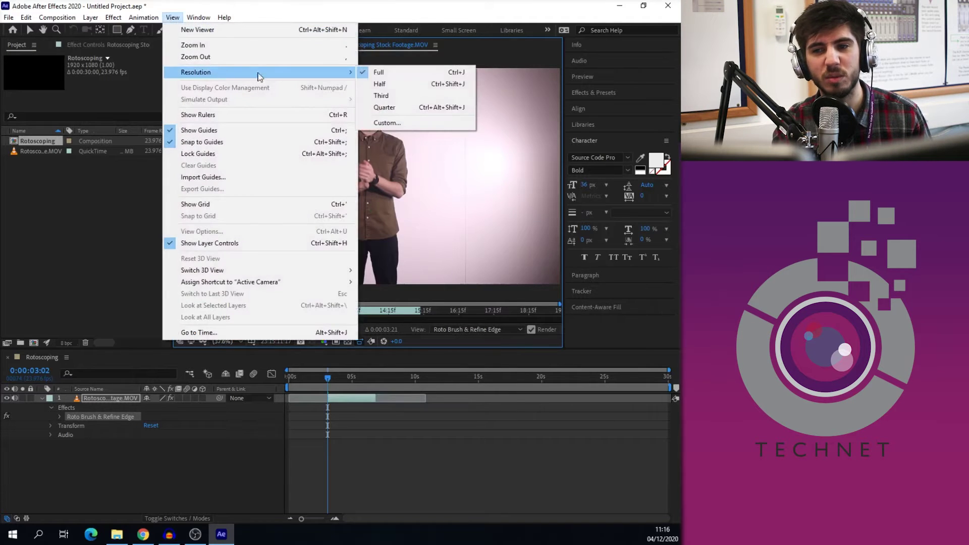
pyautogui.click(380, 73)
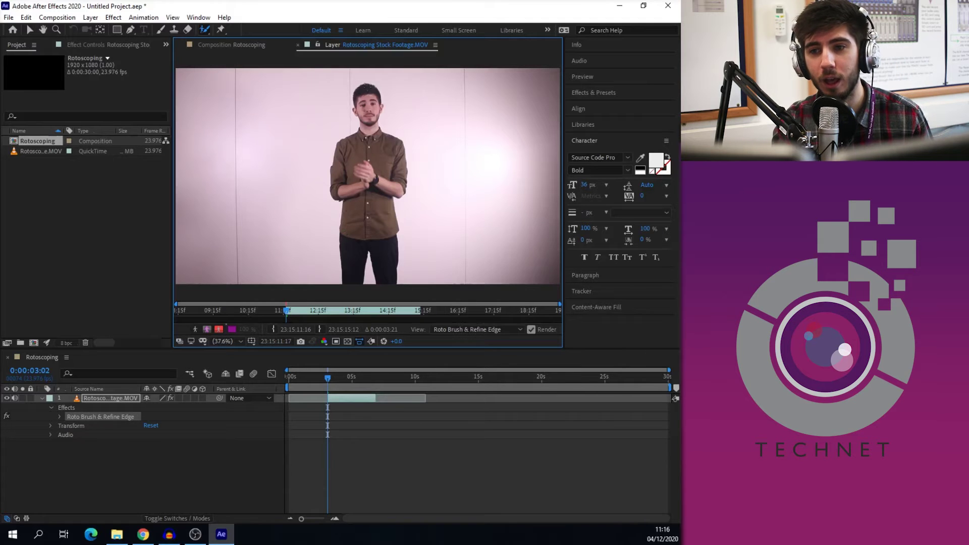
pyautogui.moveTo(373, 100)
pyautogui.mouseDown()
pyautogui.moveTo(364, 135)
pyautogui.moveTo(338, 172)
pyautogui.moveTo(351, 202)
pyautogui.moveTo(350, 263)
pyautogui.moveTo(361, 246)
pyautogui.moveTo(386, 258)
pyautogui.moveTo(381, 198)
pyautogui.moveTo(391, 145)
pyautogui.moveTo(375, 128)
pyautogui.mouseUp()
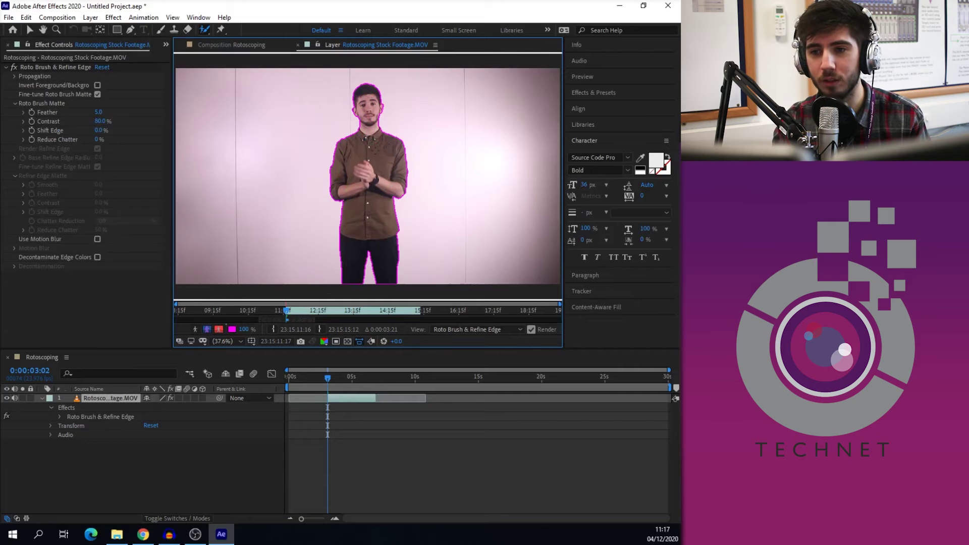
# Examine the Roto Brush outline around the man from his head down to his legs.
pyautogui.scroll(4, 378, 147)
pyautogui.scroll(-1, 376, 131)
pyautogui.press('h')
pyautogui.moveTo(389, 102); pyautogui.dragTo(385, 148)
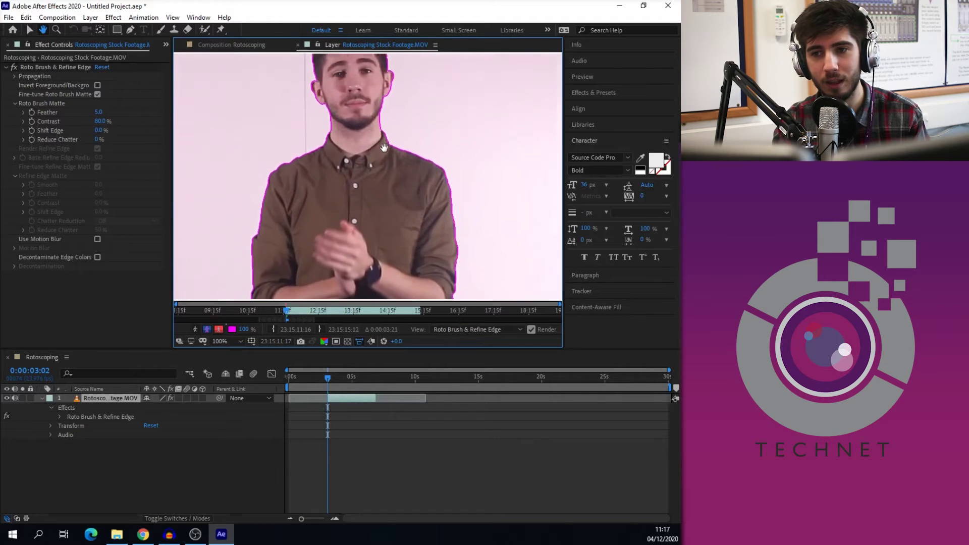
pyautogui.moveTo(374, 278); pyautogui.dragTo(405, 118)
pyautogui.moveTo(405, 237); pyautogui.dragTo(397, 157)
pyautogui.hotkey('alt', 'w')
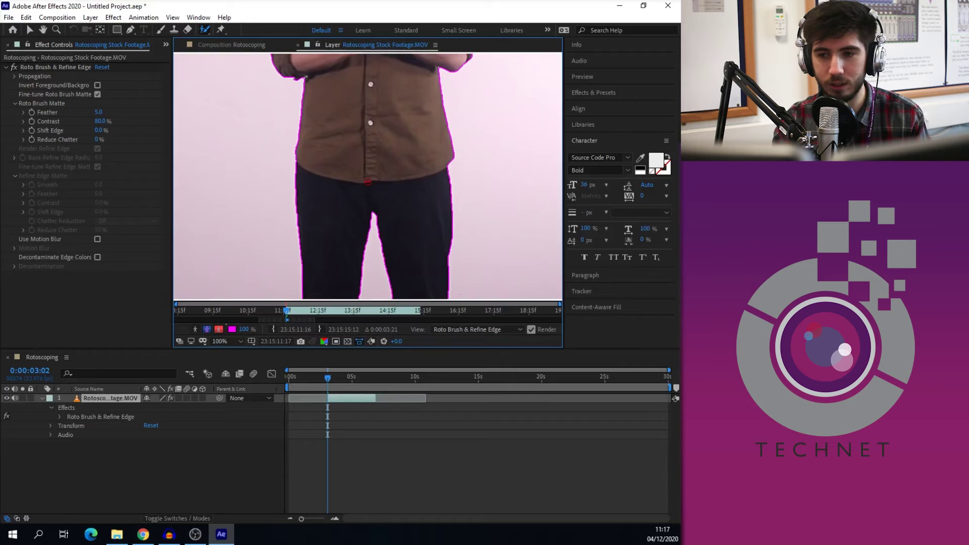
pyautogui.scroll(-2, 366, 197)
pyautogui.moveTo(368, 142); pyautogui.dragTo(367, 207)
# Add a patch of background beside the man's shoulder to the Roto Brush selection, and subtract it with background strokes.
pyautogui.moveTo(383, 129); pyautogui.dragTo(402, 150)
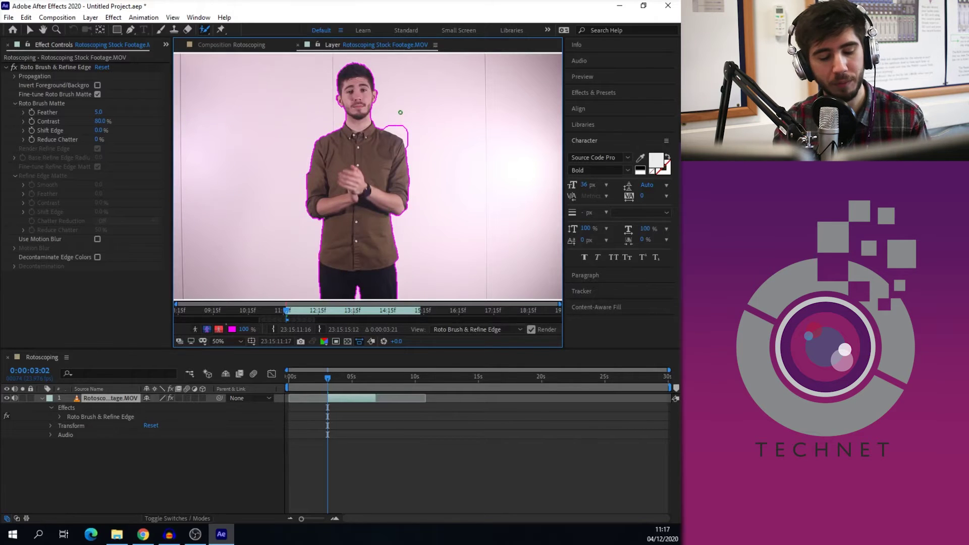
pyautogui.moveTo(387, 124)
pyautogui.mouseDown()
pyautogui.moveTo(411, 143)
pyautogui.moveTo(399, 131)
pyautogui.moveTo(404, 140)
pyautogui.mouseUp()
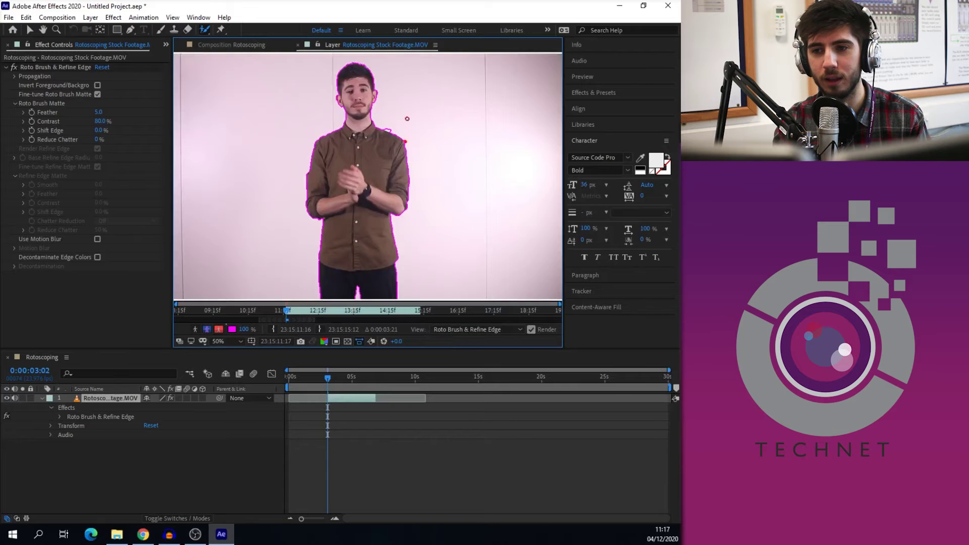
pyautogui.moveTo(393, 130); pyautogui.dragTo(386, 130)
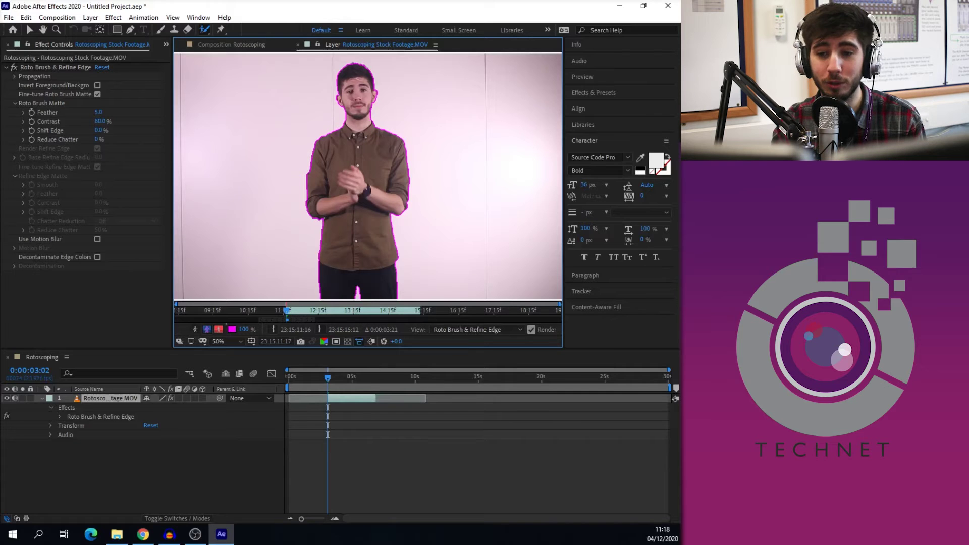
# Compare the alpha overlay and alpha views of the Roto Brush matte, finishing on the red alpha overlay.
pyautogui.click(142, 534)
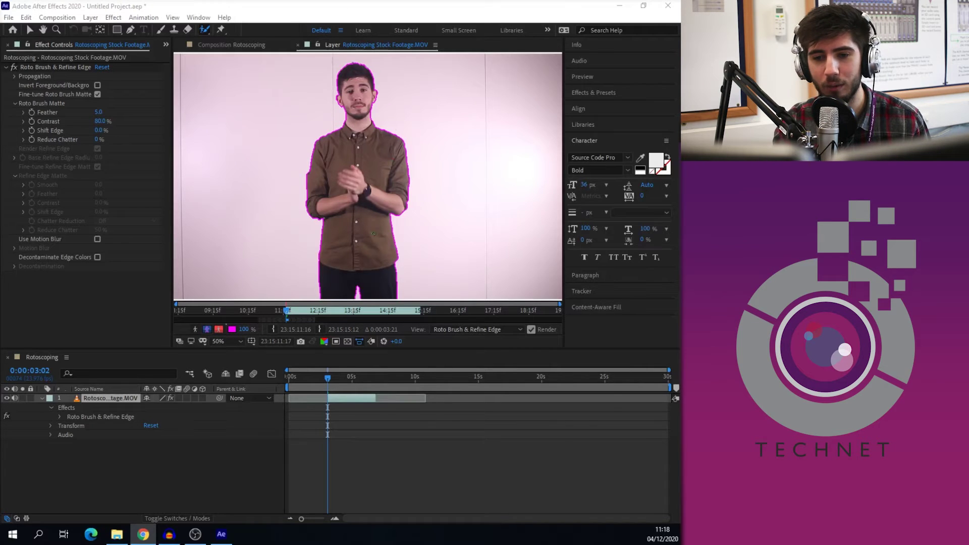
pyautogui.click(218, 329)
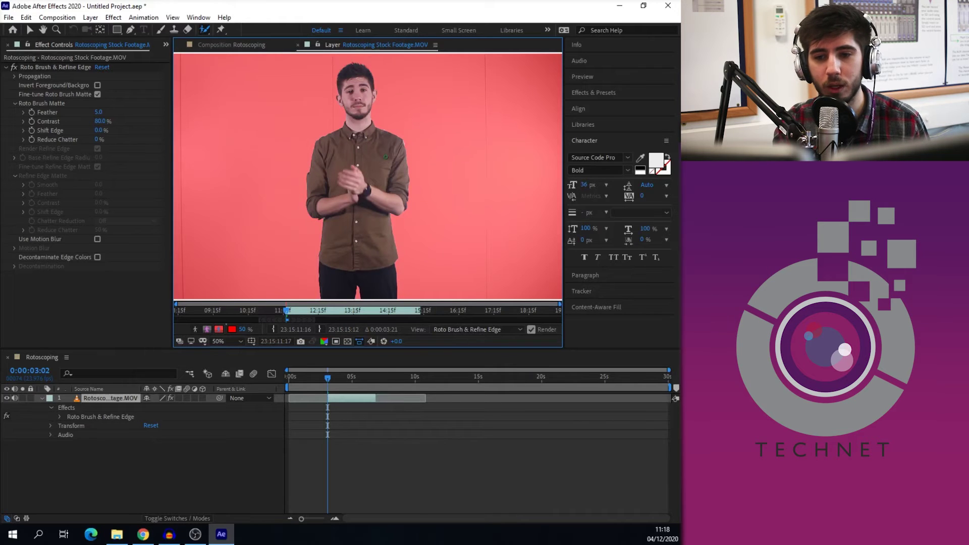
pyautogui.click(194, 330)
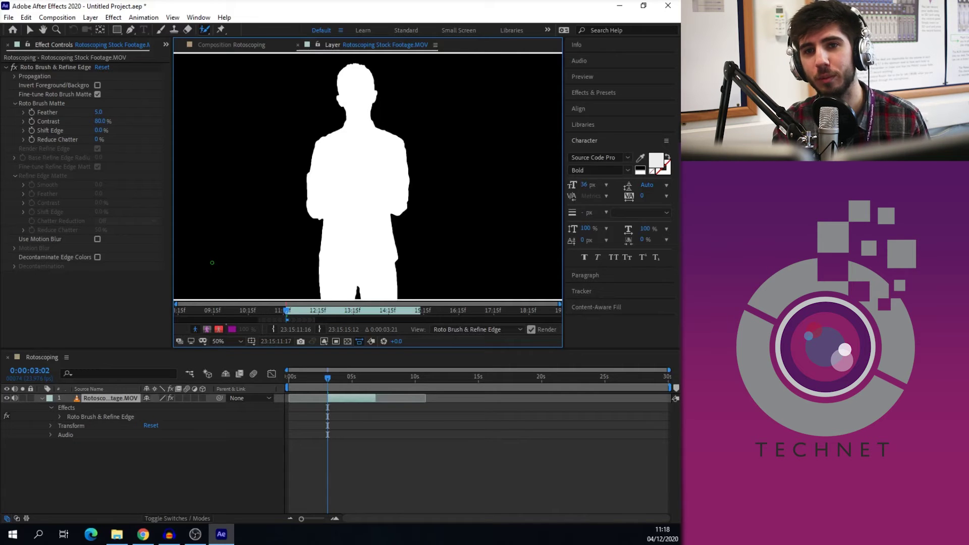
pyautogui.click(217, 329)
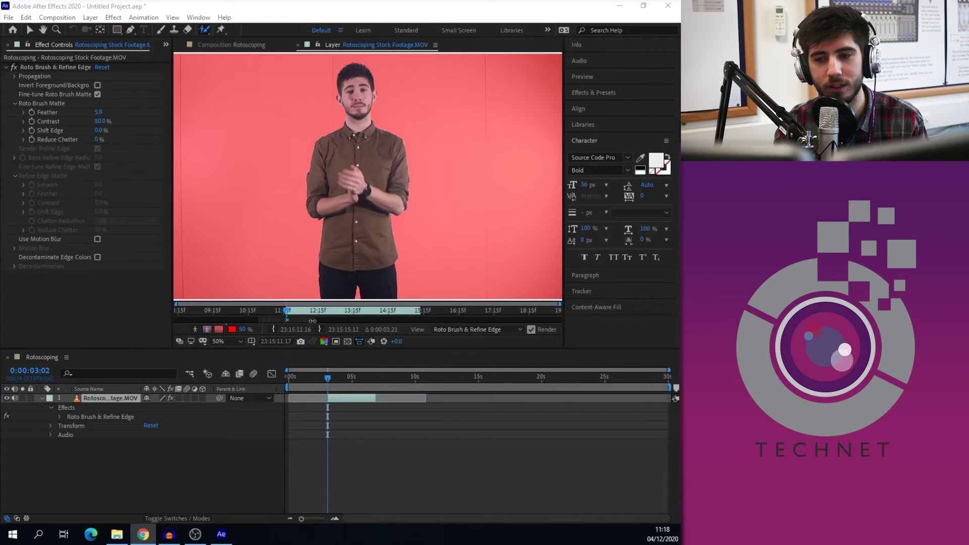
# Propagate the Roto Brush selection through the footage after 0:00:03:02 by scrubbing forward and playing the layer.
pyautogui.moveTo(313, 321); pyautogui.dragTo(422, 324)
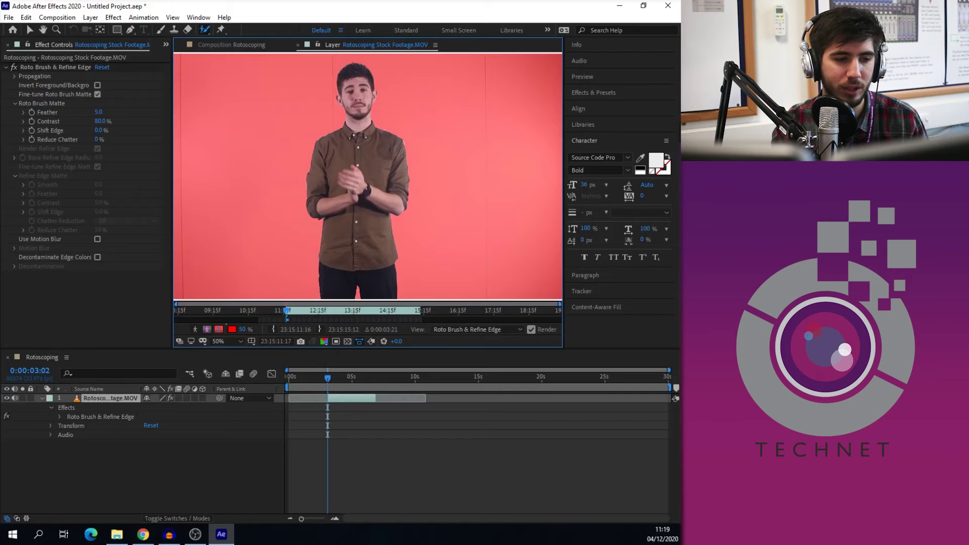
pyautogui.hotkey('alt', 'Tab')
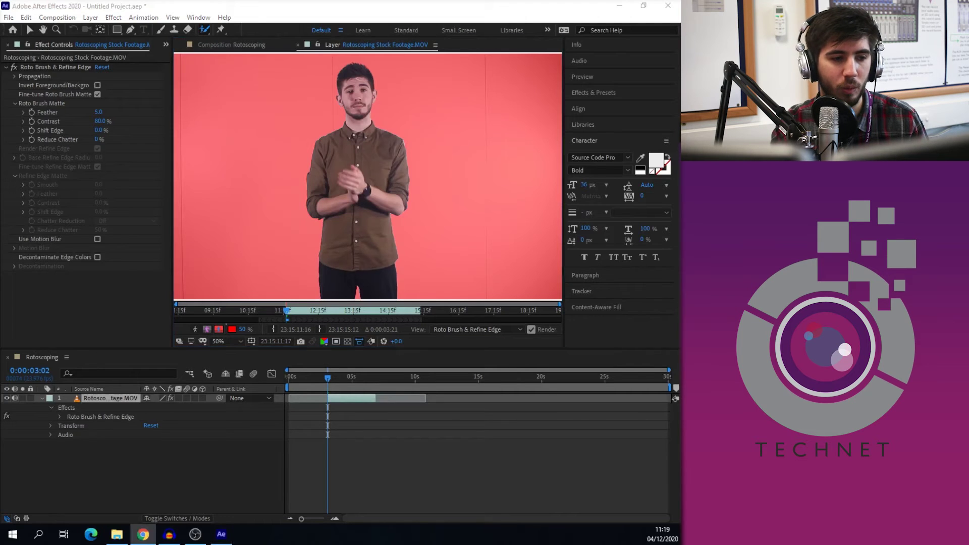
pyautogui.moveTo(288, 311); pyautogui.dragTo(301, 313)
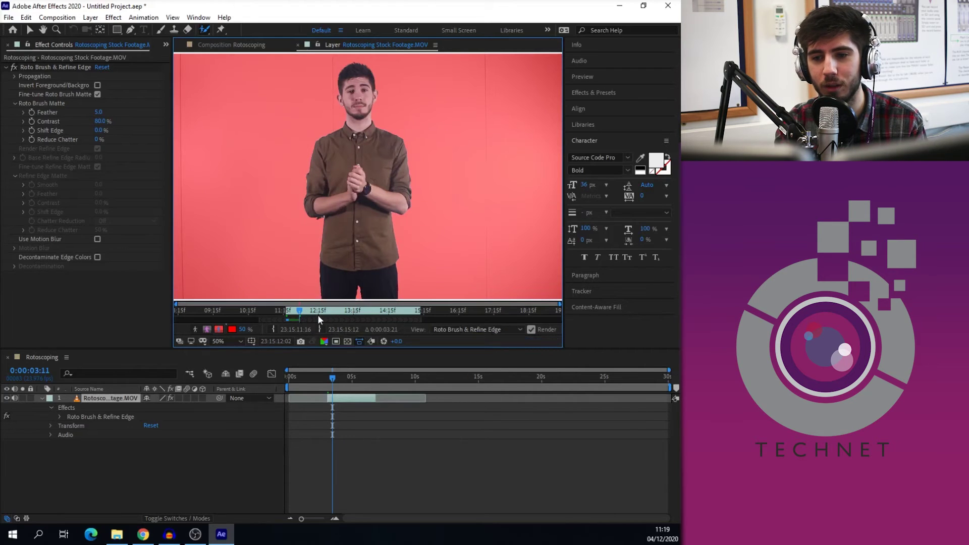
pyautogui.moveTo(300, 312); pyautogui.dragTo(312, 311)
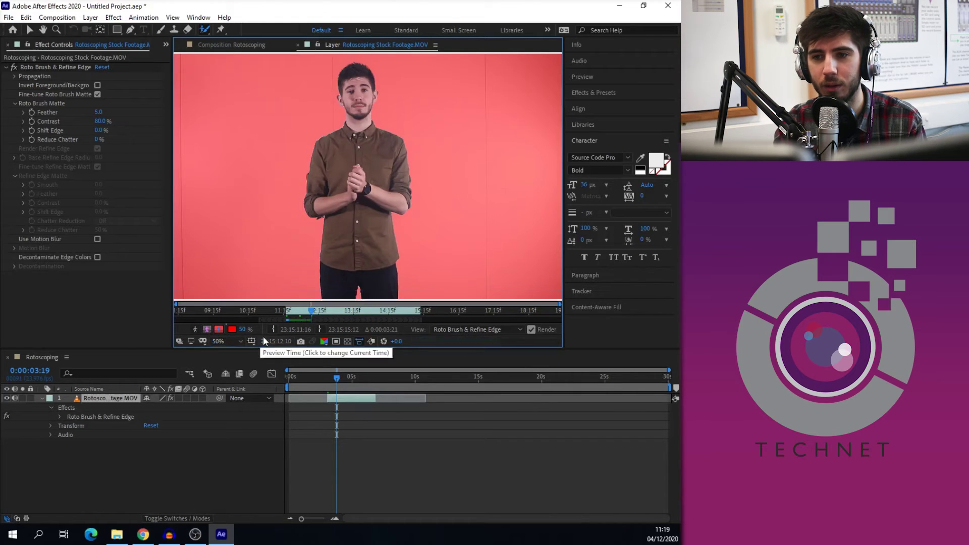
pyautogui.click(334, 376)
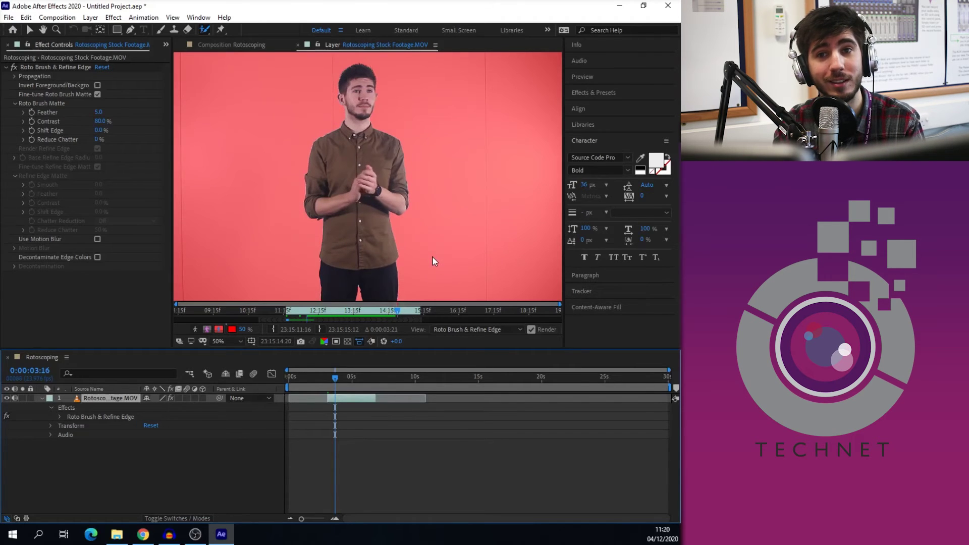
pyautogui.press('space')
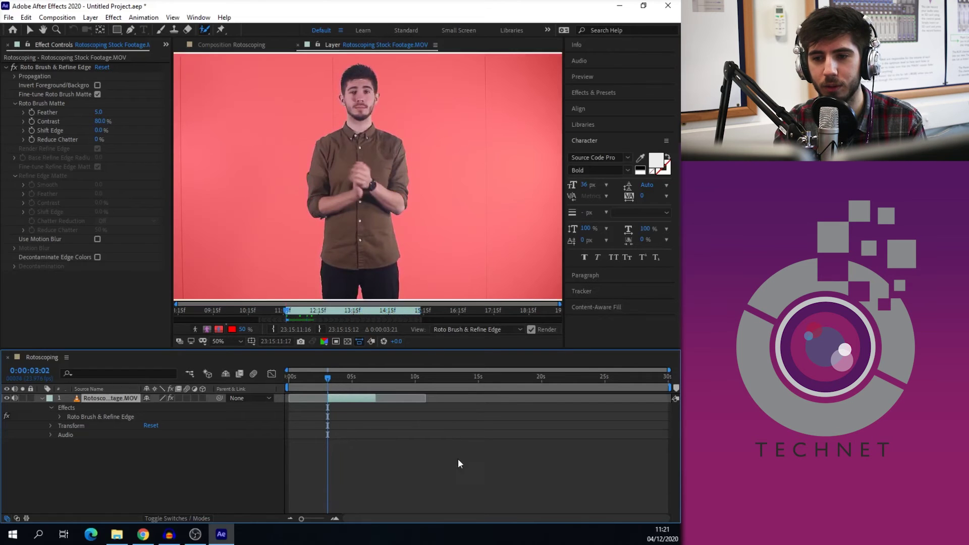
# At 0:00:06:19, show the alpha boundary and add the missing sleeve at the man's watch-arm elbow to the foreground.
pyautogui.click(418, 312)
pyautogui.moveTo(419, 312); pyautogui.dragTo(417, 315)
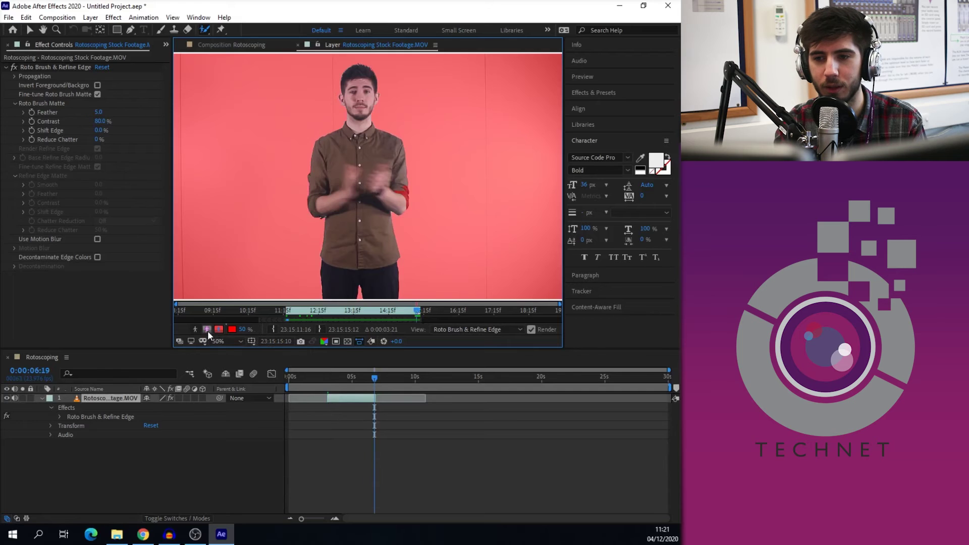
pyautogui.click(207, 329)
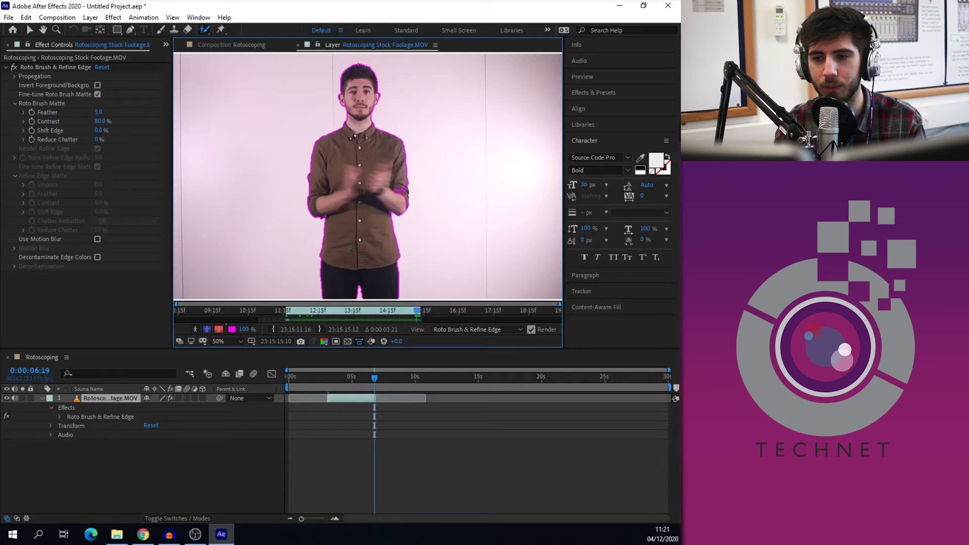
pyautogui.press('/')
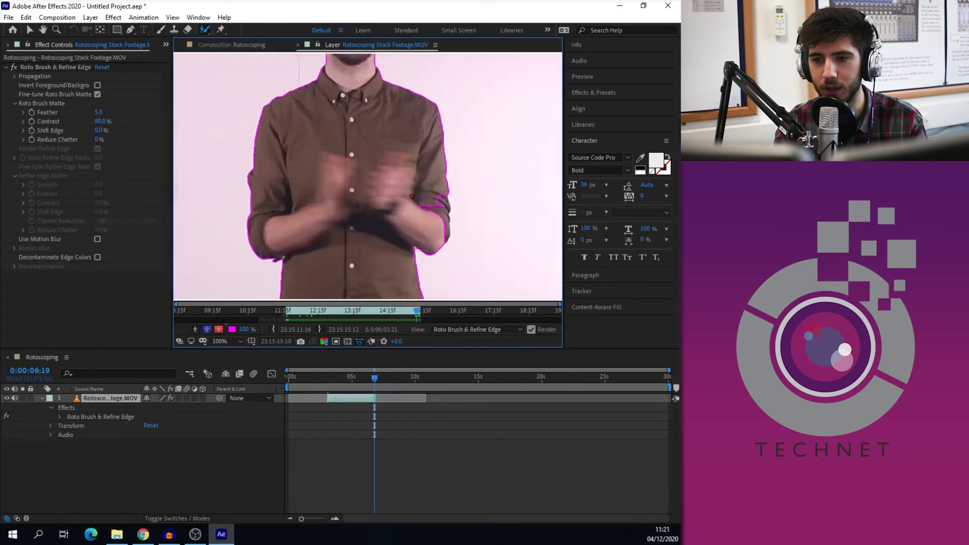
pyautogui.scroll(1, 412, 196)
pyautogui.moveTo(385, 166); pyautogui.dragTo(389, 229)
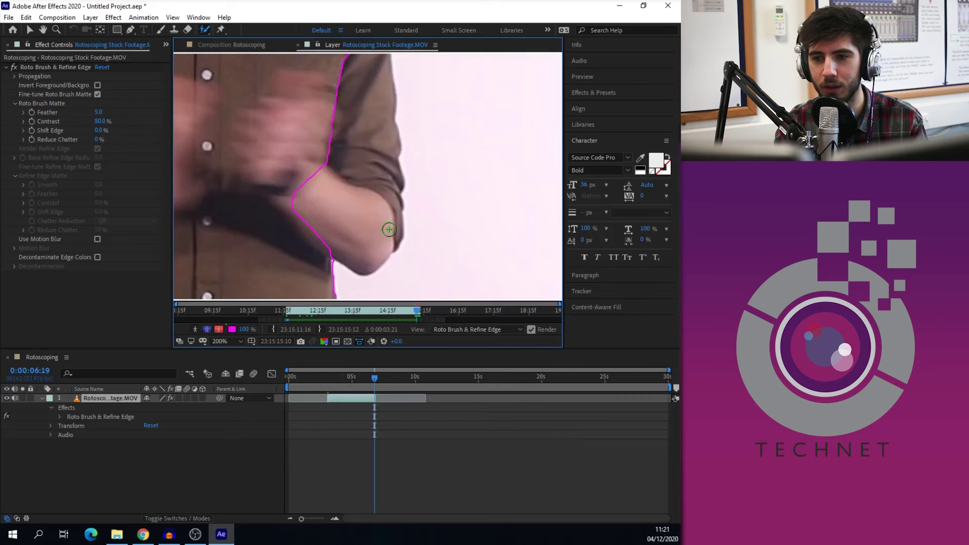
pyautogui.hotkey('ctrl', 'z')
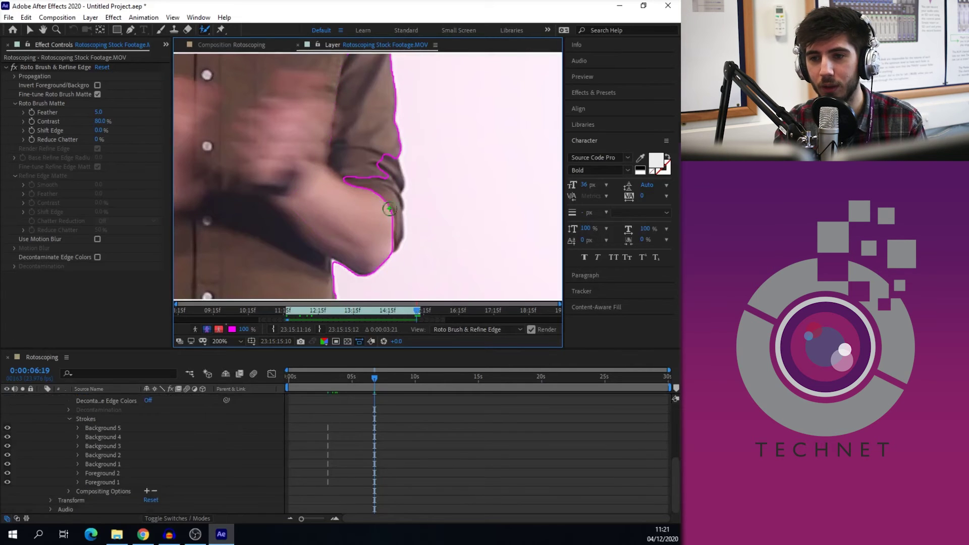
pyautogui.moveTo(387, 151); pyautogui.dragTo(386, 218)
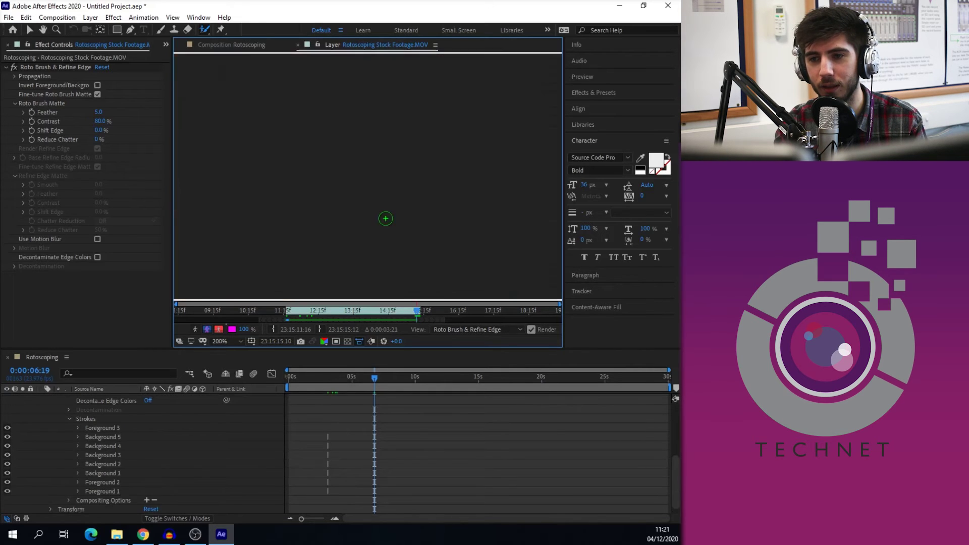
# Propagate the corrected Roto Brush selection to 0:00:06:22 and check the whole outline there.
pyautogui.moveTo(416, 316); pyautogui.dragTo(421, 317)
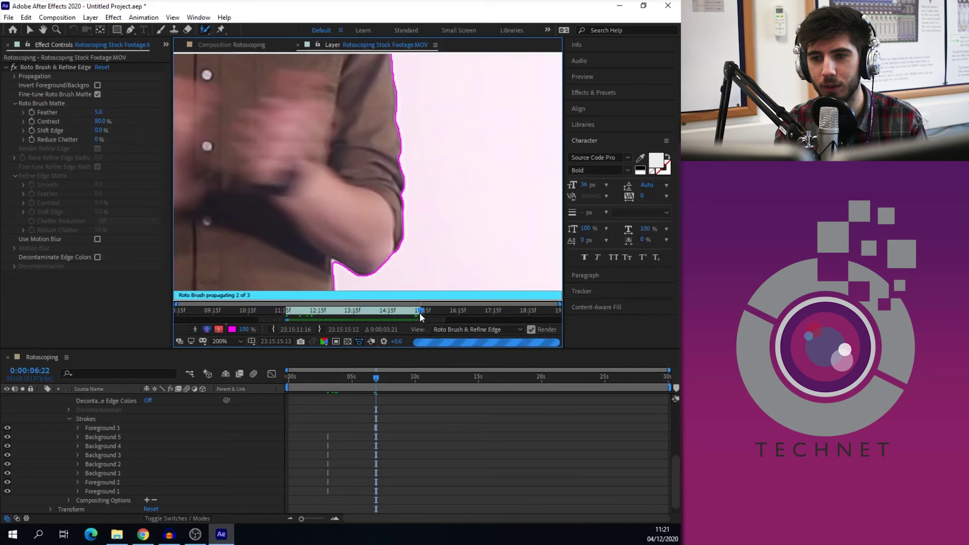
pyautogui.scroll(-4, 387, 251)
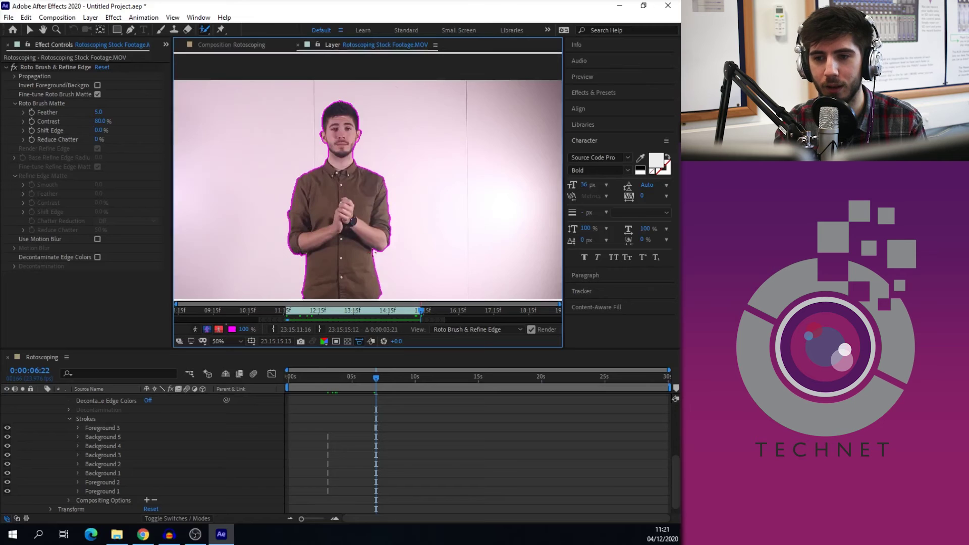
pyautogui.press('space')
pyautogui.moveTo(377, 251); pyautogui.dragTo(381, 228)
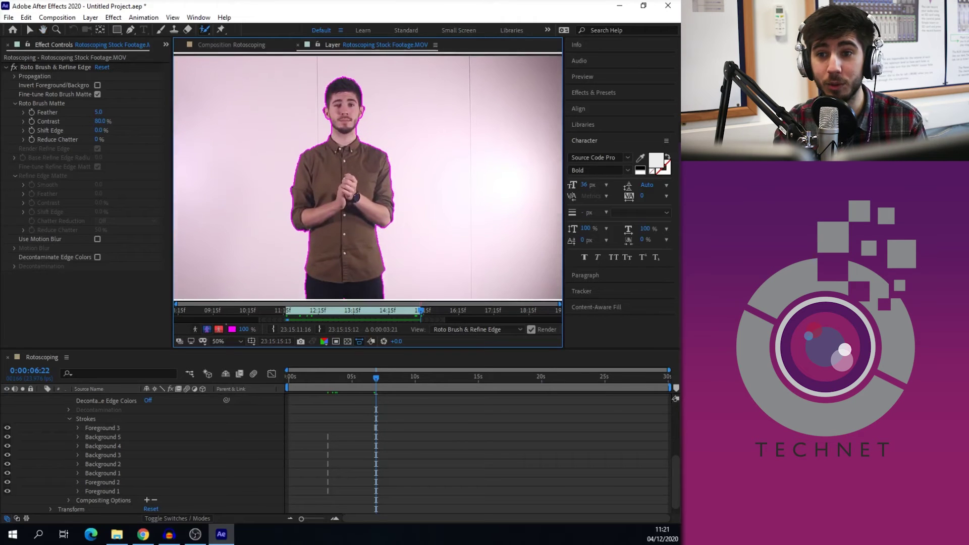
# Return to the Rotoscoping composition and view the cut-out man at 0:00:03:12.
pyautogui.hotkey('alt', 'Tab')
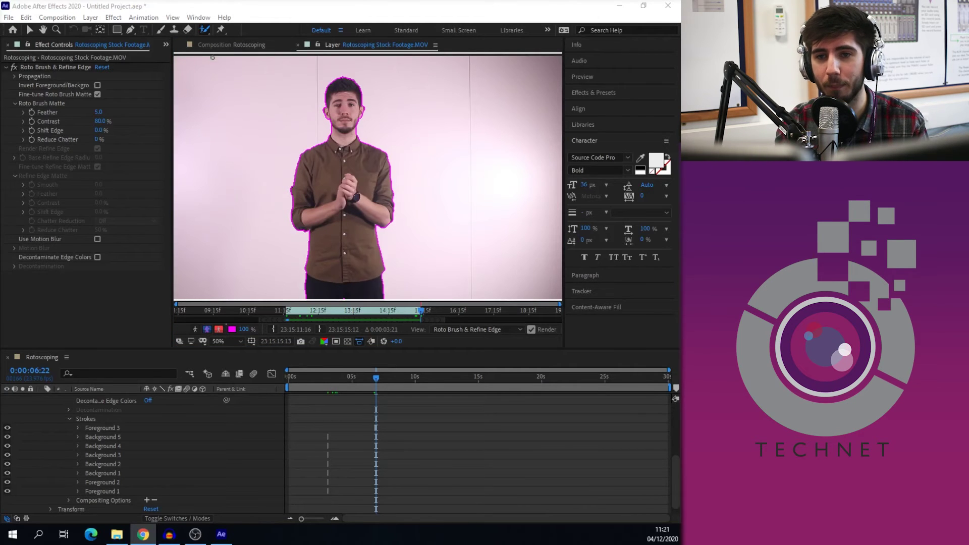
pyautogui.click(242, 50)
pyautogui.scroll(4, 346, 408)
pyautogui.click(332, 378)
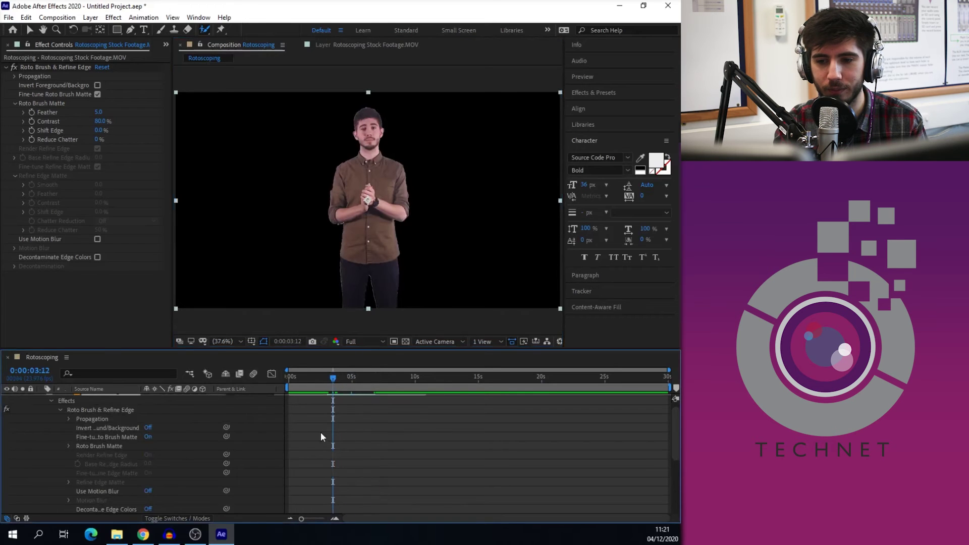
pyautogui.scroll(1, 320, 432)
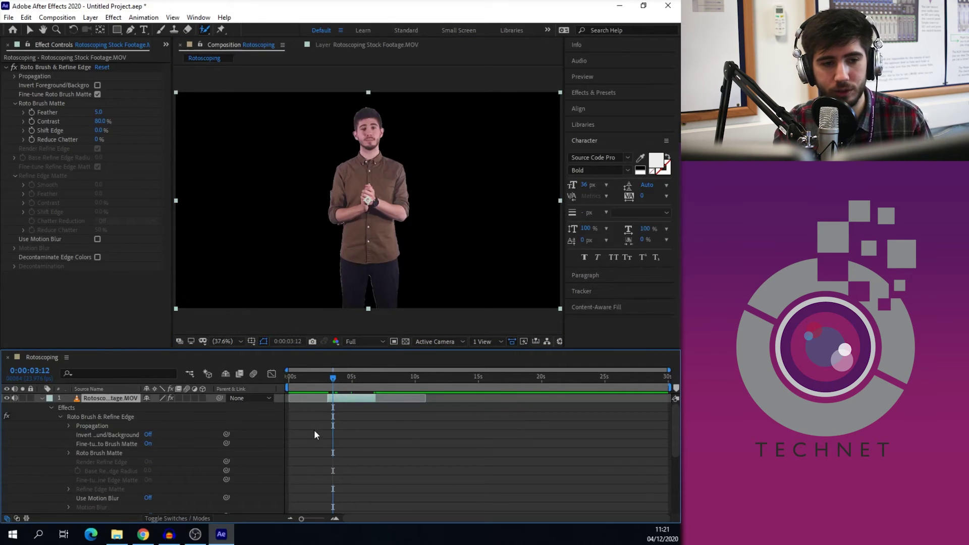
# Clear the old effects search and apply the Cartoon effect from the Stylize category to the footage layer.
pyautogui.click(604, 92)
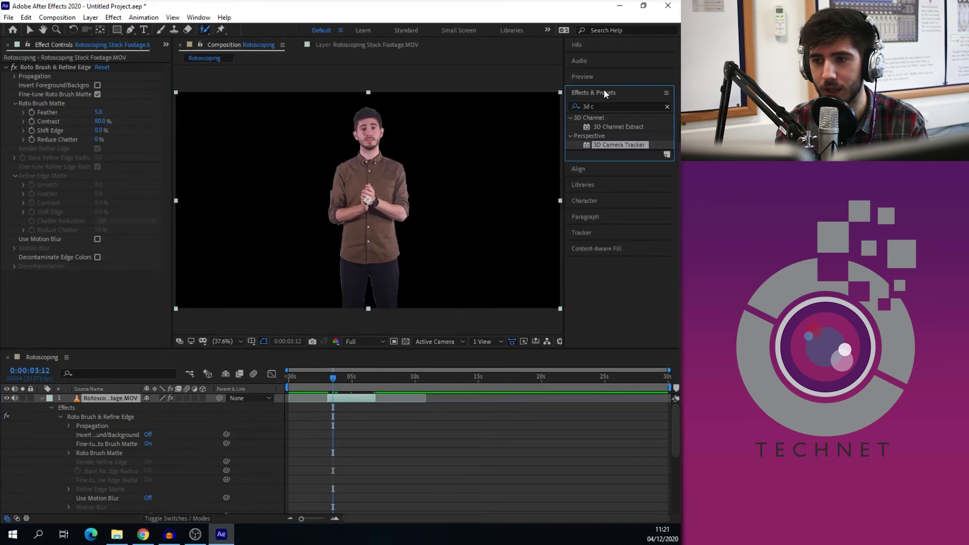
pyautogui.click(666, 106)
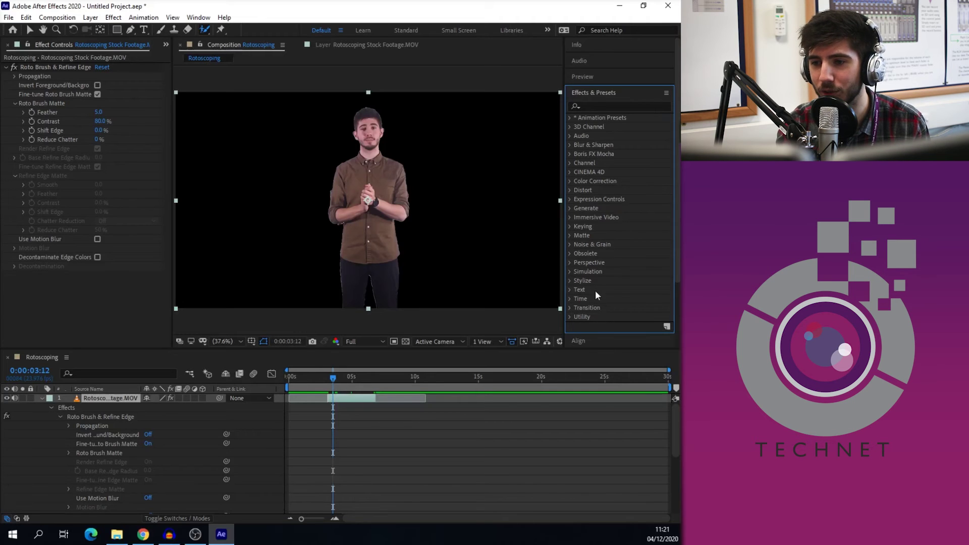
pyautogui.click(570, 280)
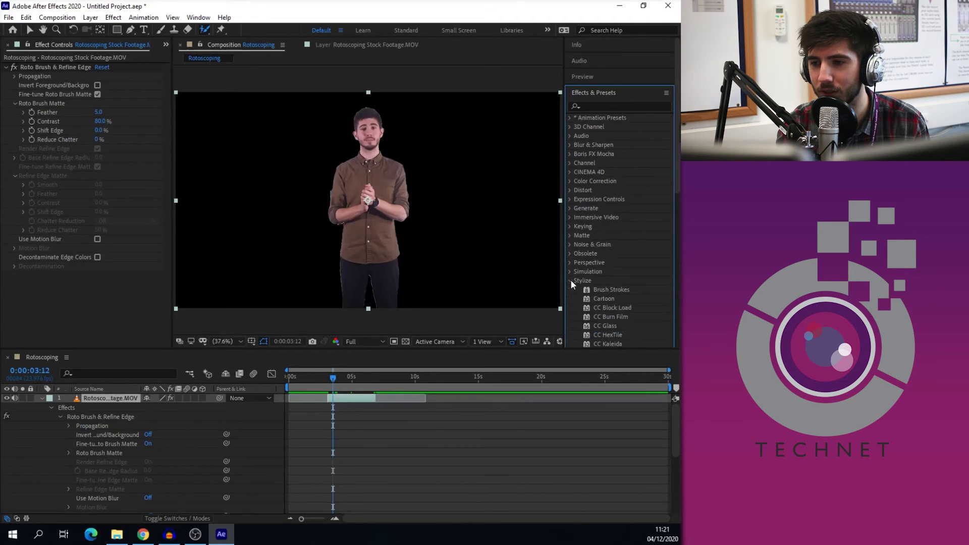
pyautogui.scroll(-3, 600, 273)
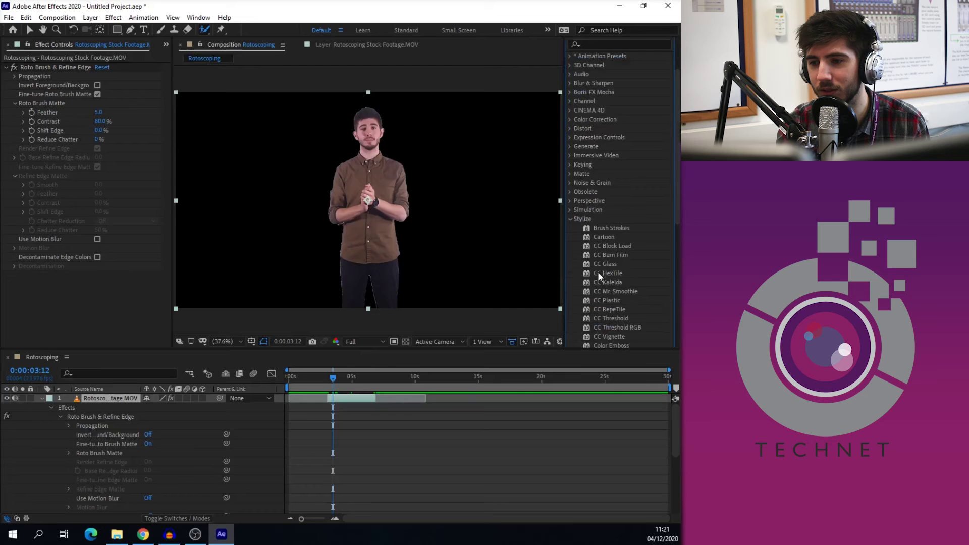
pyautogui.click(606, 237)
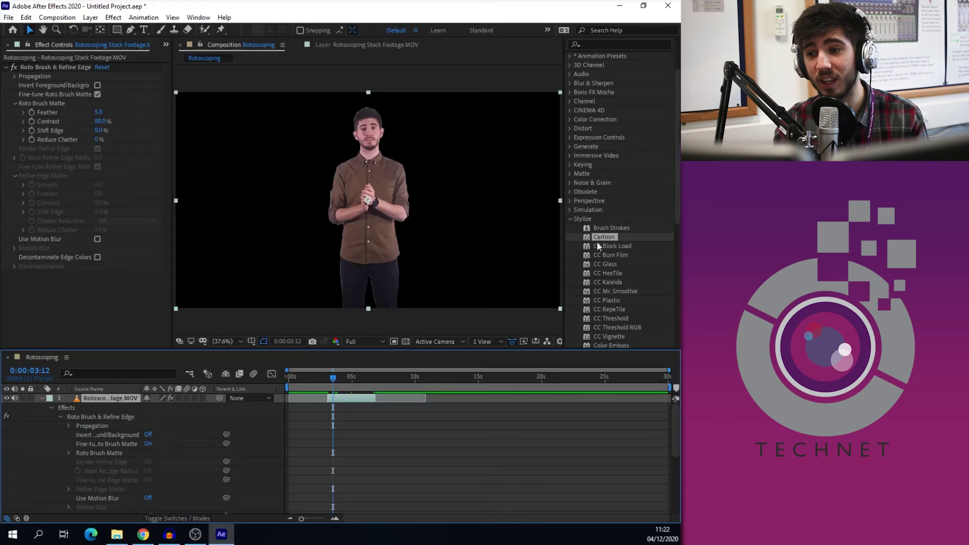
pyautogui.moveTo(601, 238); pyautogui.dragTo(128, 397)
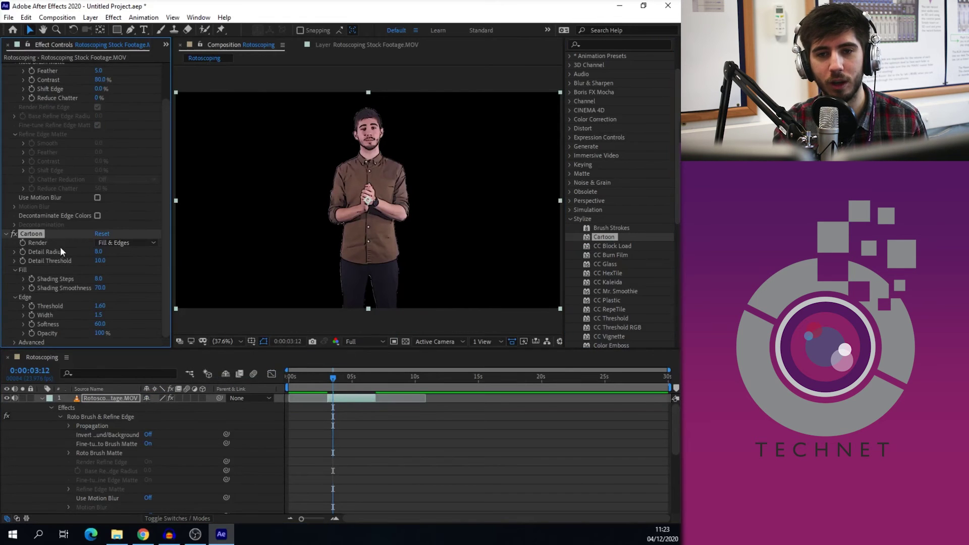
pyautogui.click(168, 45)
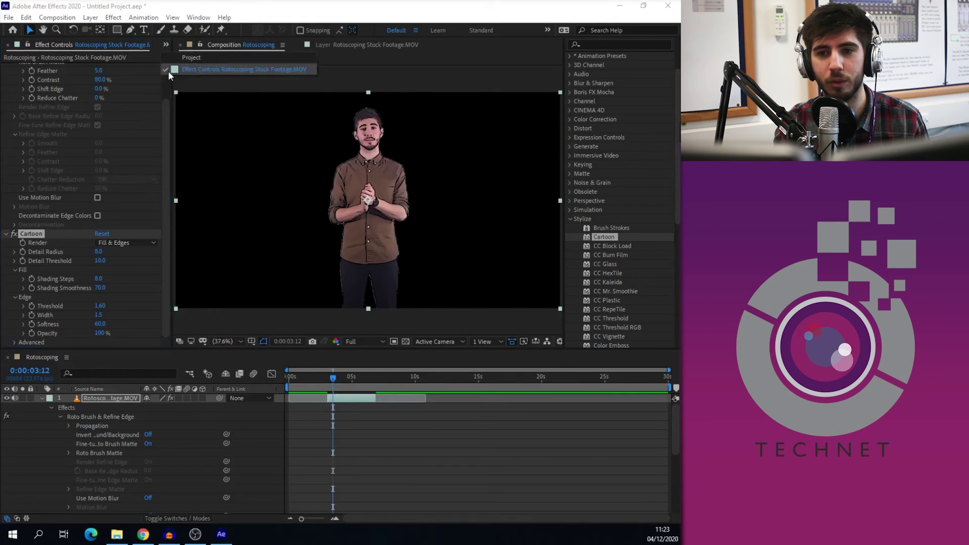
pyautogui.click(191, 59)
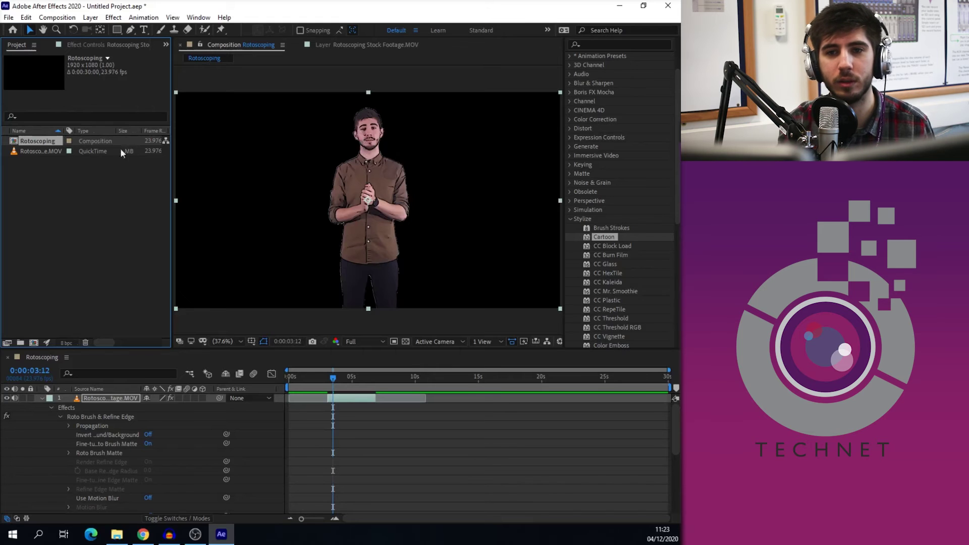
pyautogui.click(168, 43)
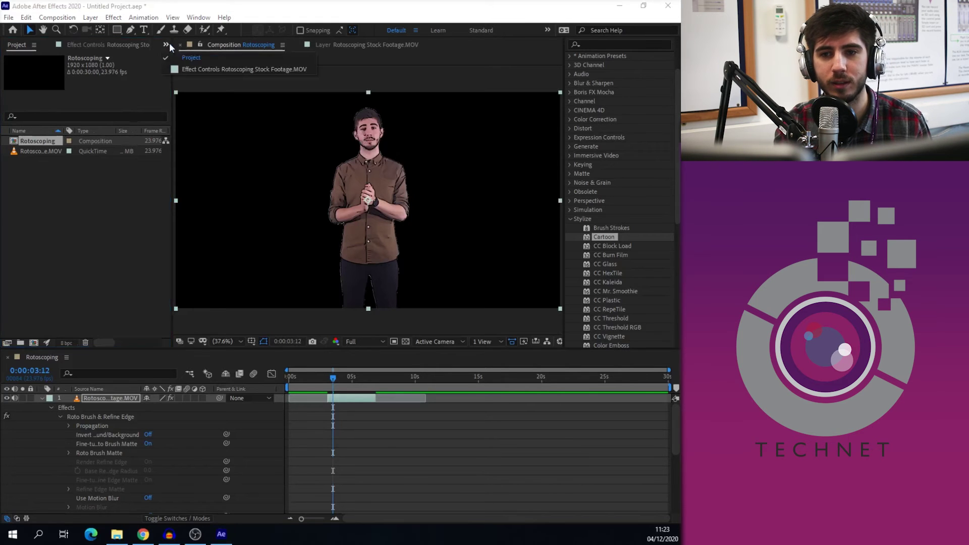
pyautogui.click(180, 69)
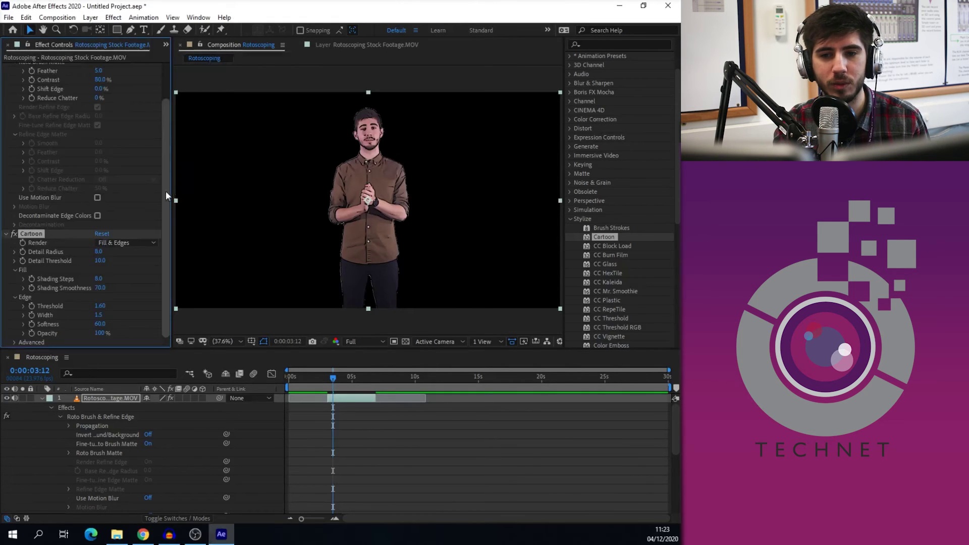
# Set the Cartoon effect to render Edges only and raise its Detail Radius to 11.9.
pyautogui.click(137, 245)
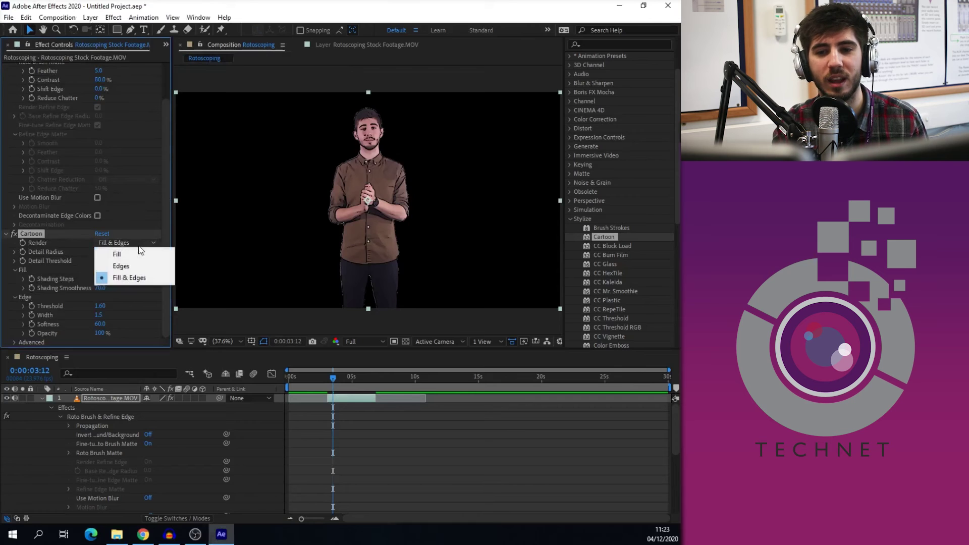
pyautogui.click(132, 266)
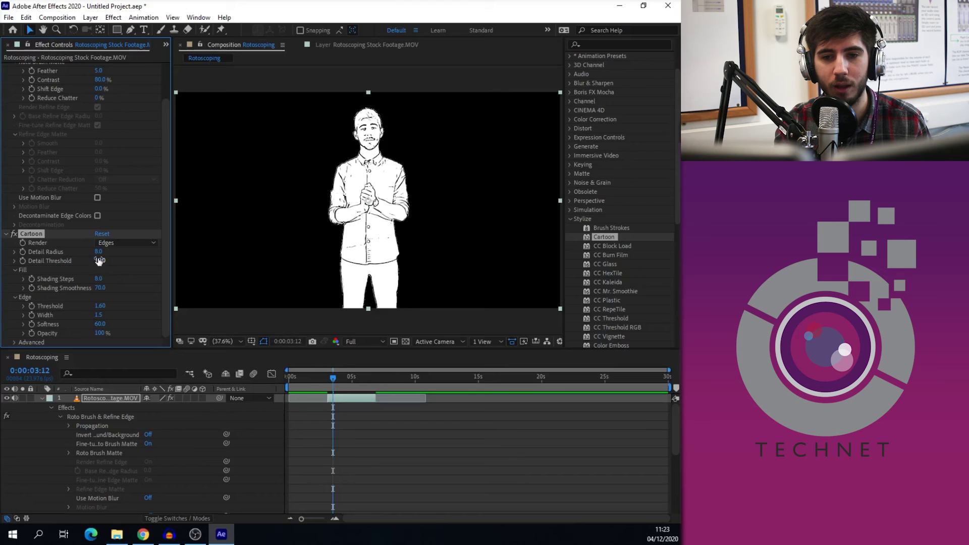
pyautogui.moveTo(98, 252); pyautogui.dragTo(120, 251)
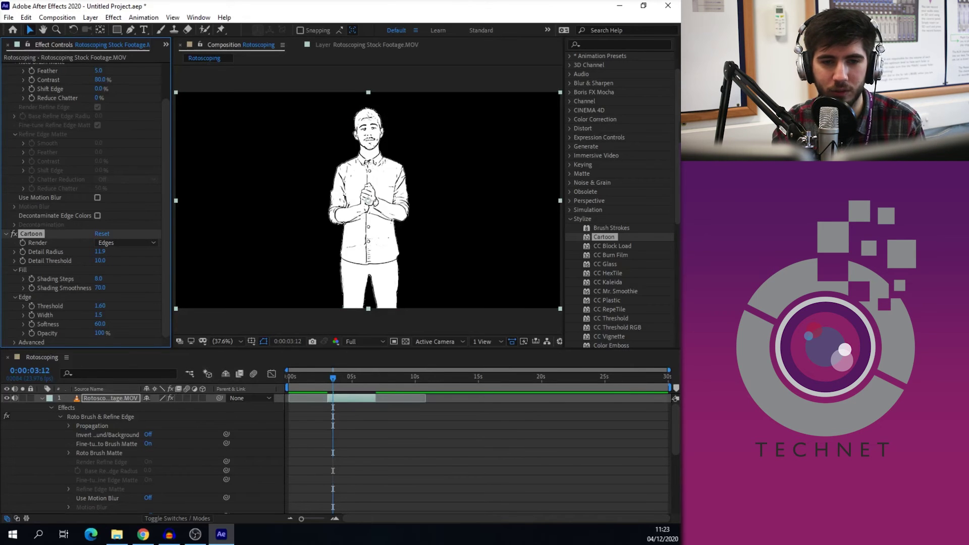
pyautogui.hotkey('alt', 'Tab')
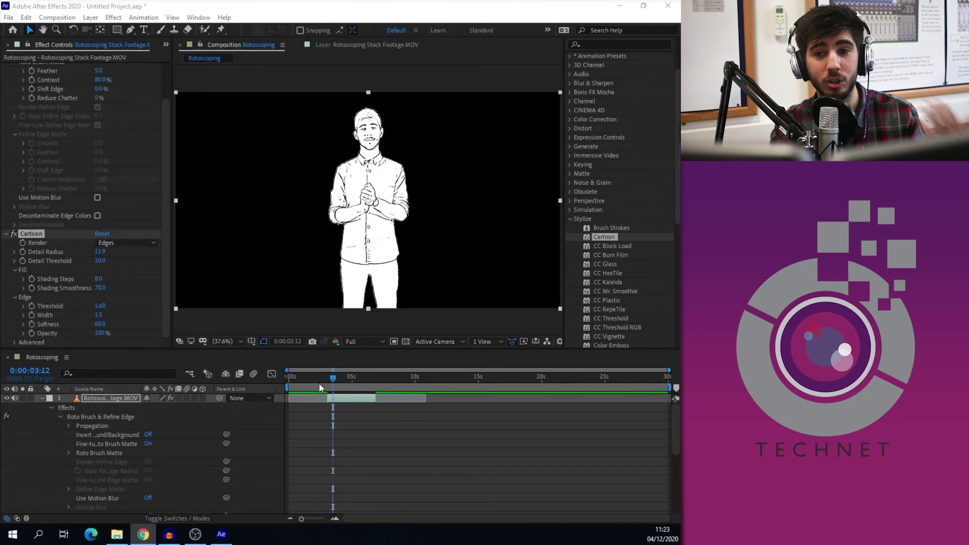
# Collapse the rotoscoped layer's properties and add a second copy of the stock footage to the timeline beneath it.
pyautogui.click(164, 48)
pyautogui.click(186, 60)
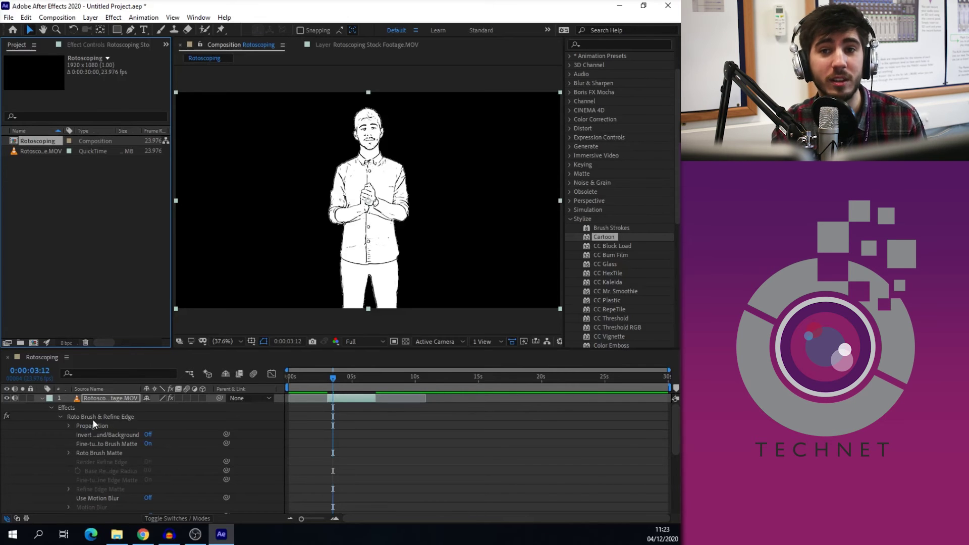
pyautogui.click(41, 398)
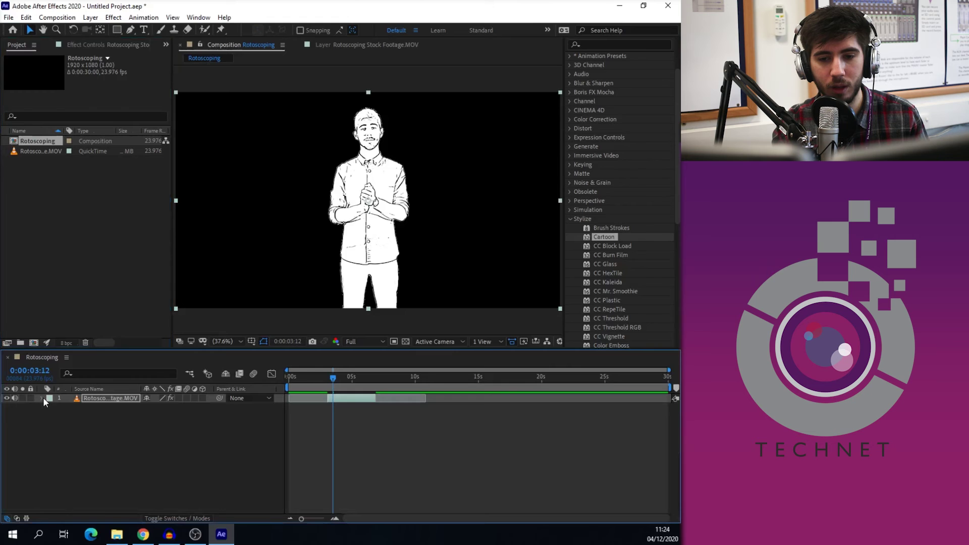
pyautogui.click(43, 398)
pyautogui.scroll(-5, 123, 426)
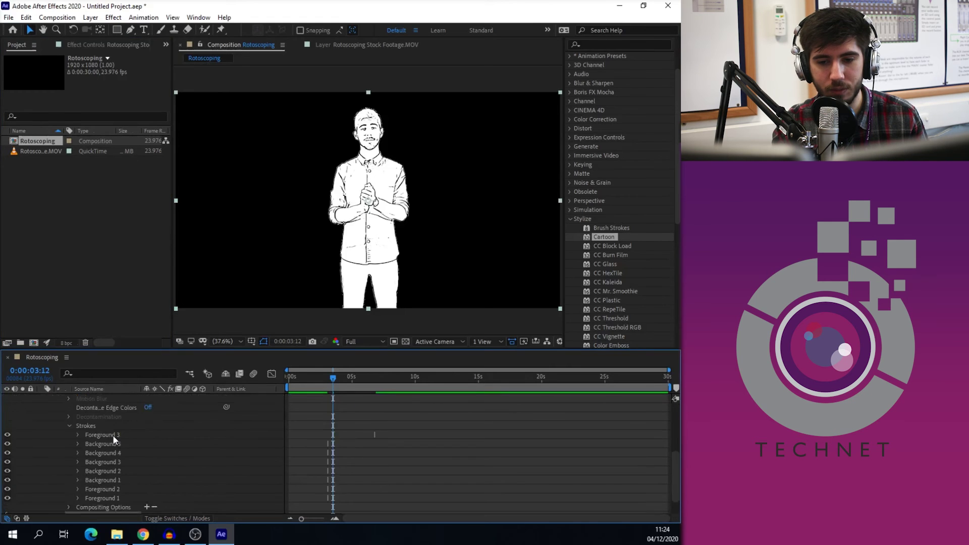
pyautogui.scroll(5, 108, 439)
pyautogui.click(41, 398)
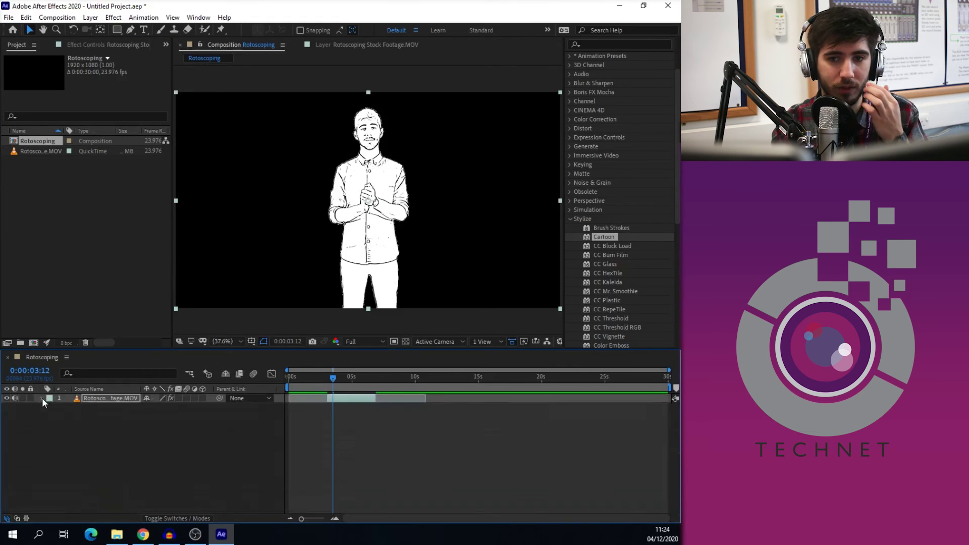
pyautogui.moveTo(65, 158); pyautogui.dragTo(85, 408)
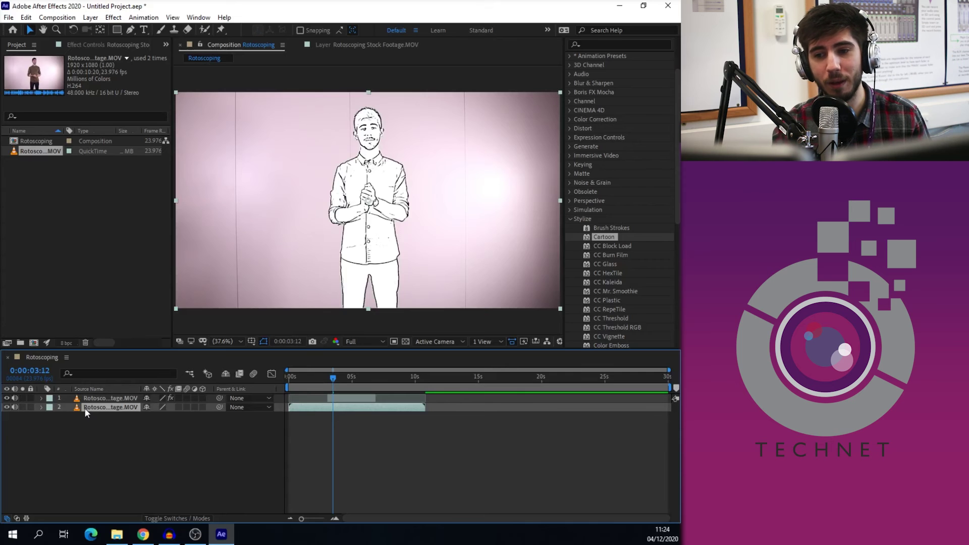
# Select the cartoon layer, preview the composition from the first frame and return to 0:00:00:02.
pyautogui.click(346, 401)
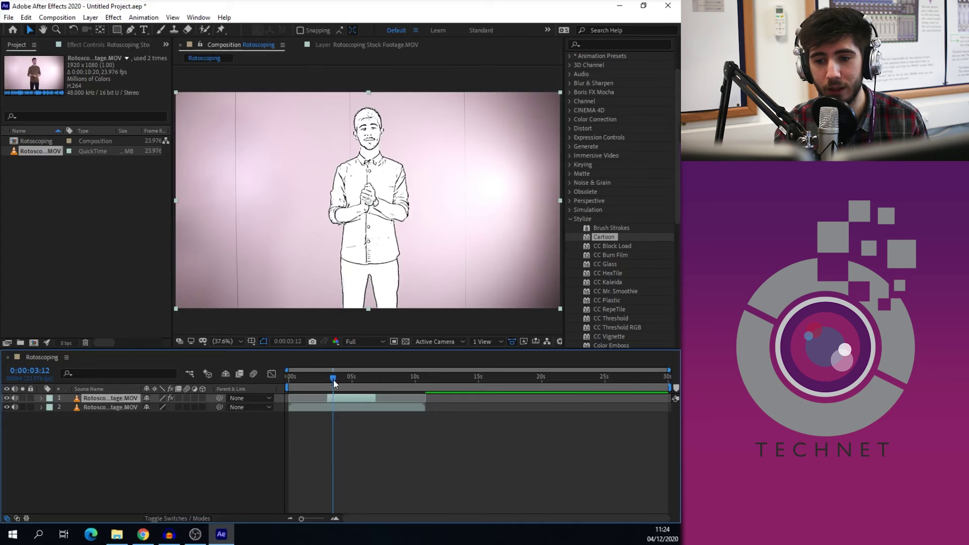
pyautogui.moveTo(334, 381); pyautogui.dragTo(283, 381)
pyautogui.press('space')
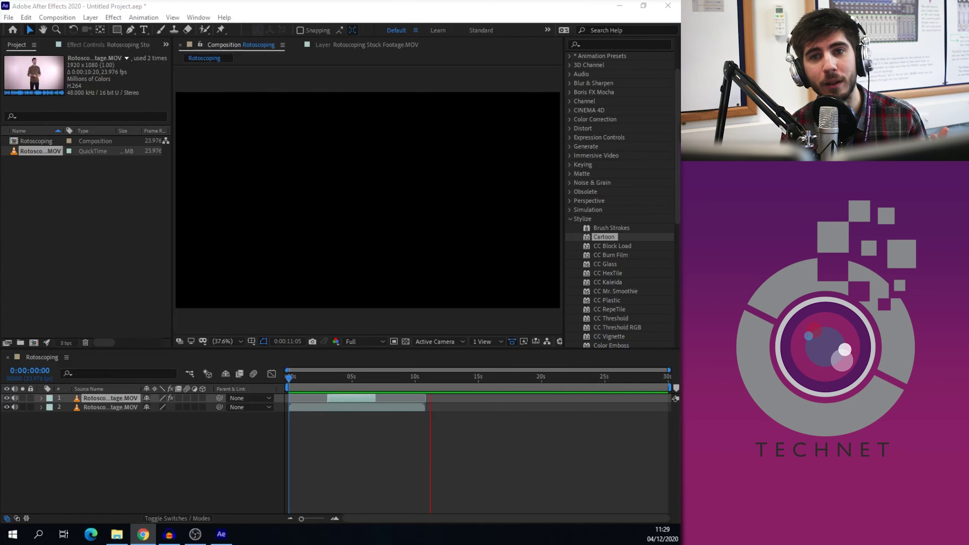
pyautogui.click(291, 377)
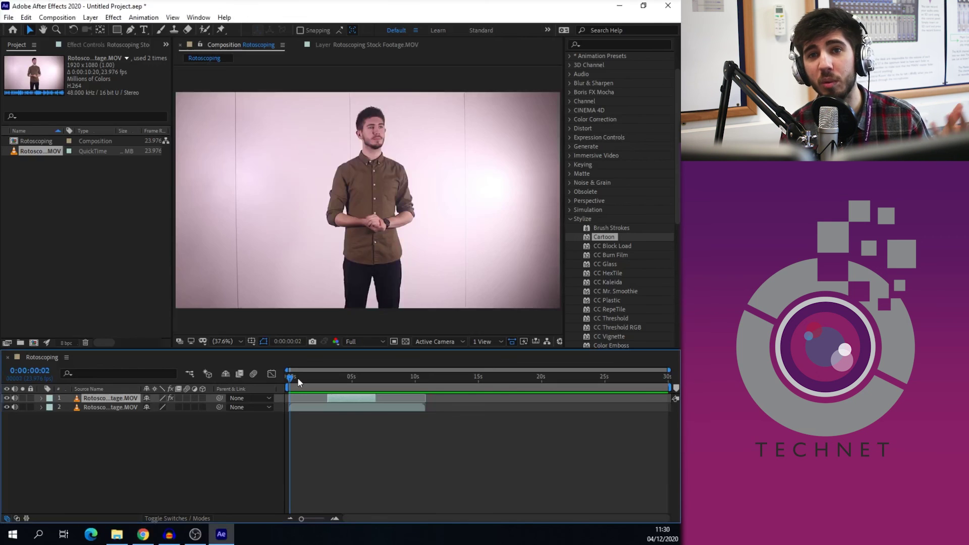